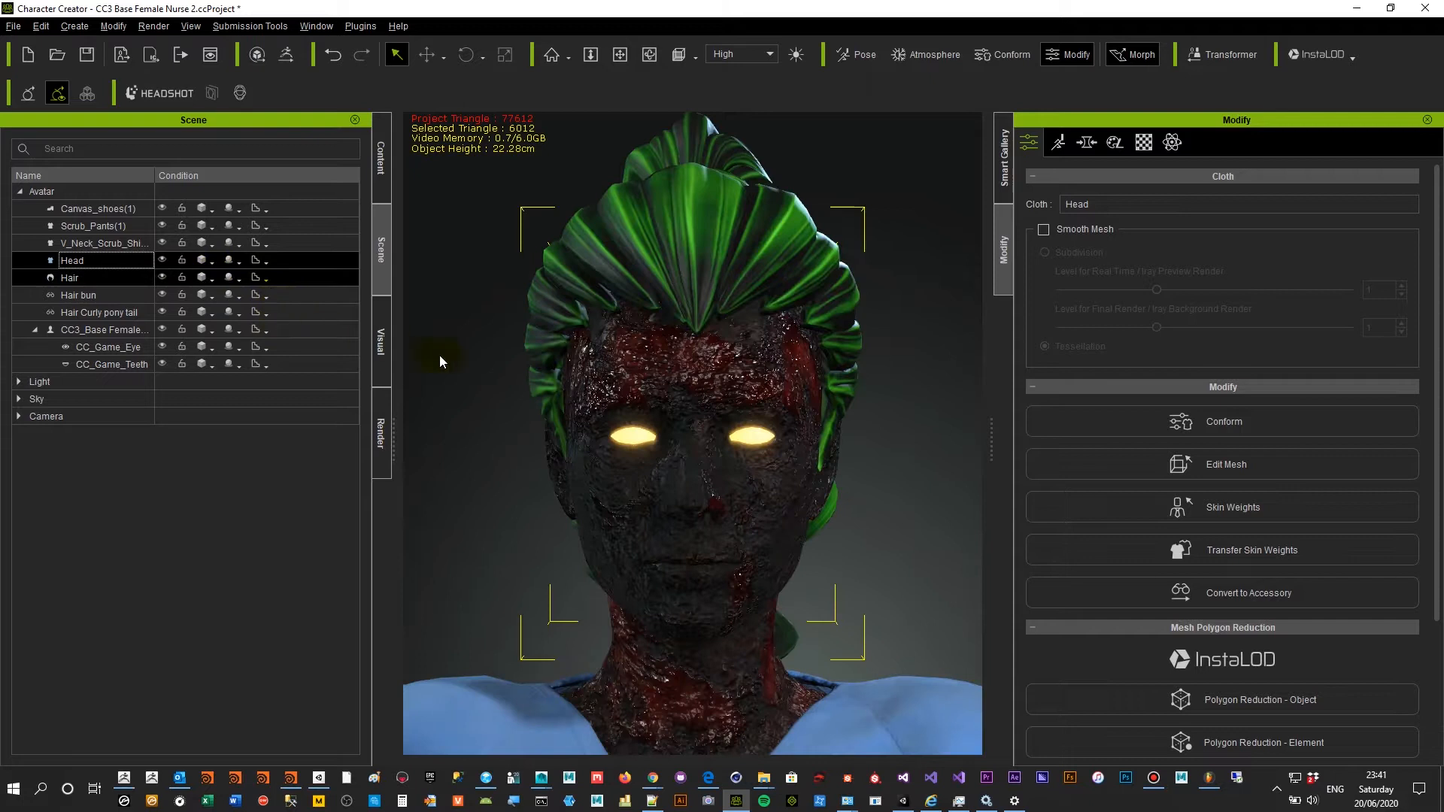
- Switch to ZBrush and bring the nurse character's upper body into view
{"action": "key", "text": "alt+Tab"}
{"action": "key", "text": "alt+Tab"}
{"action": "key", "text": "alt+Tab"}
{"action": "key", "text": "alt+Tab"}
{"action": "key", "text": "alt+Tab"}
{"action": "key", "text": "alt+Tab"}
{"action": "key", "text": "alt+Tab"}
{"action": "key", "text": "alt+Tab"}
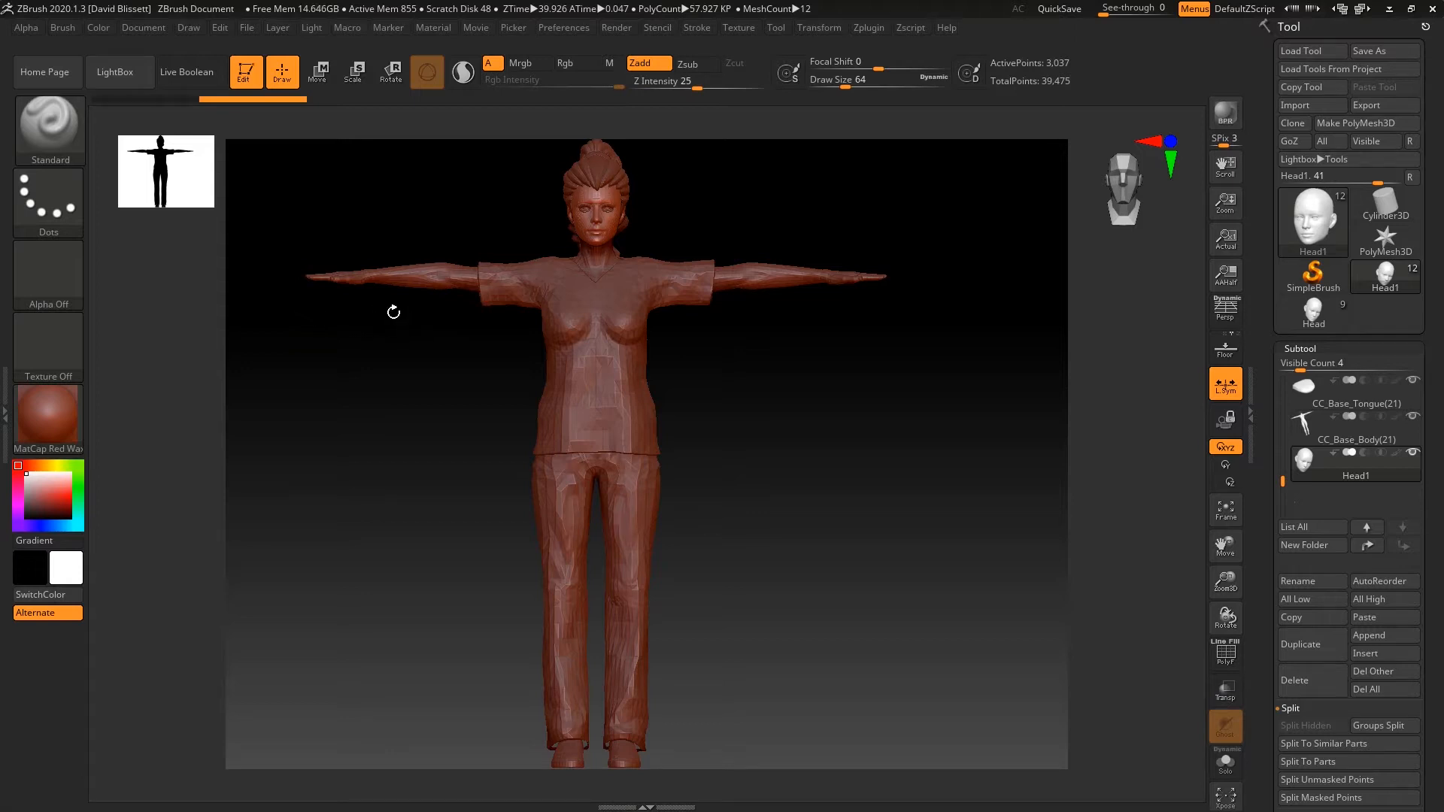
{"action": "left_click_drag", "start_coordinate": [825, 374], "coordinate": [828, 545]}
{"action": "left_click_drag", "start_coordinate": [828, 461], "coordinate": [848, 417], "text": "alt"}
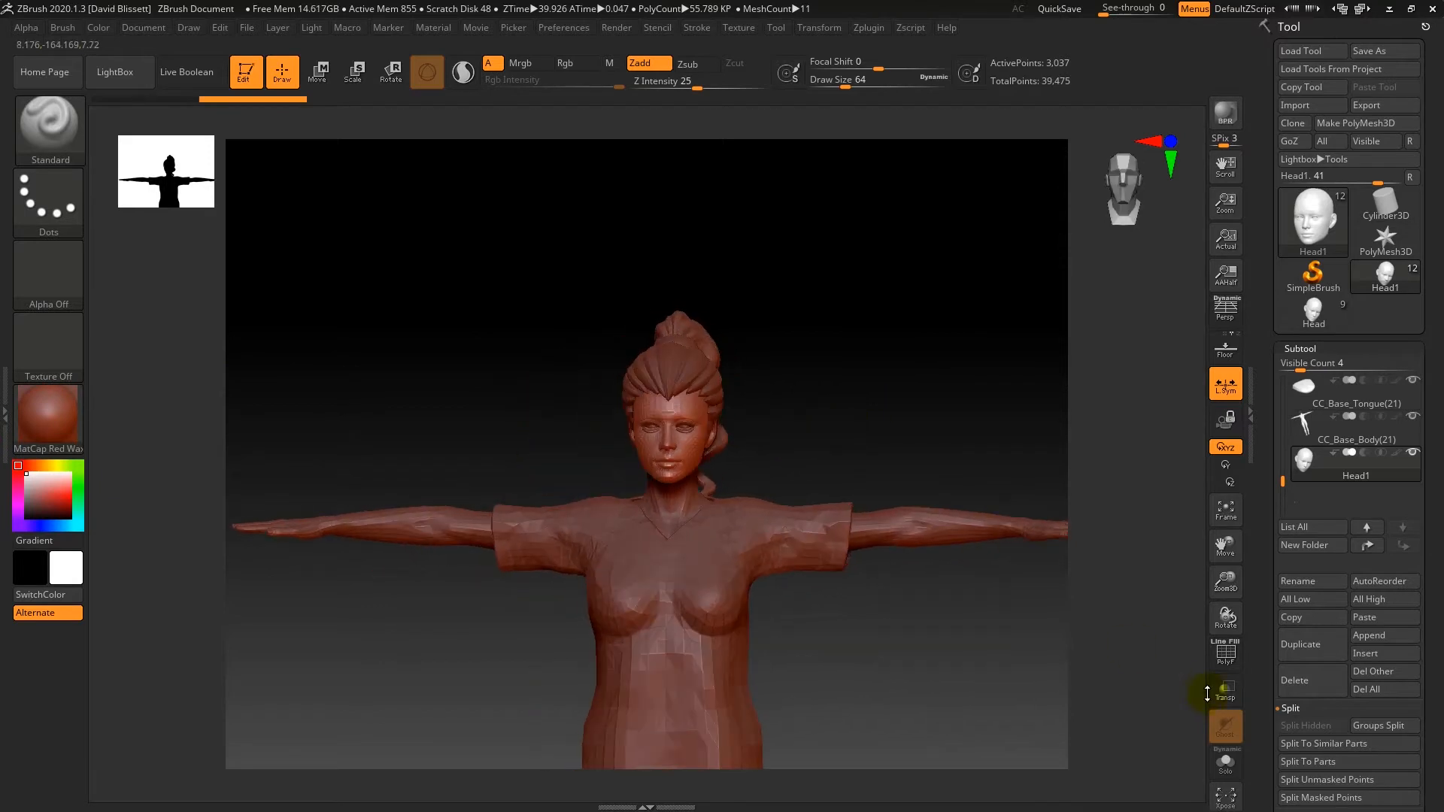
- Show the polygon wireframe on the model and apply the MatCap Gray material
{"action": "left_click", "coordinate": [1226, 652]}
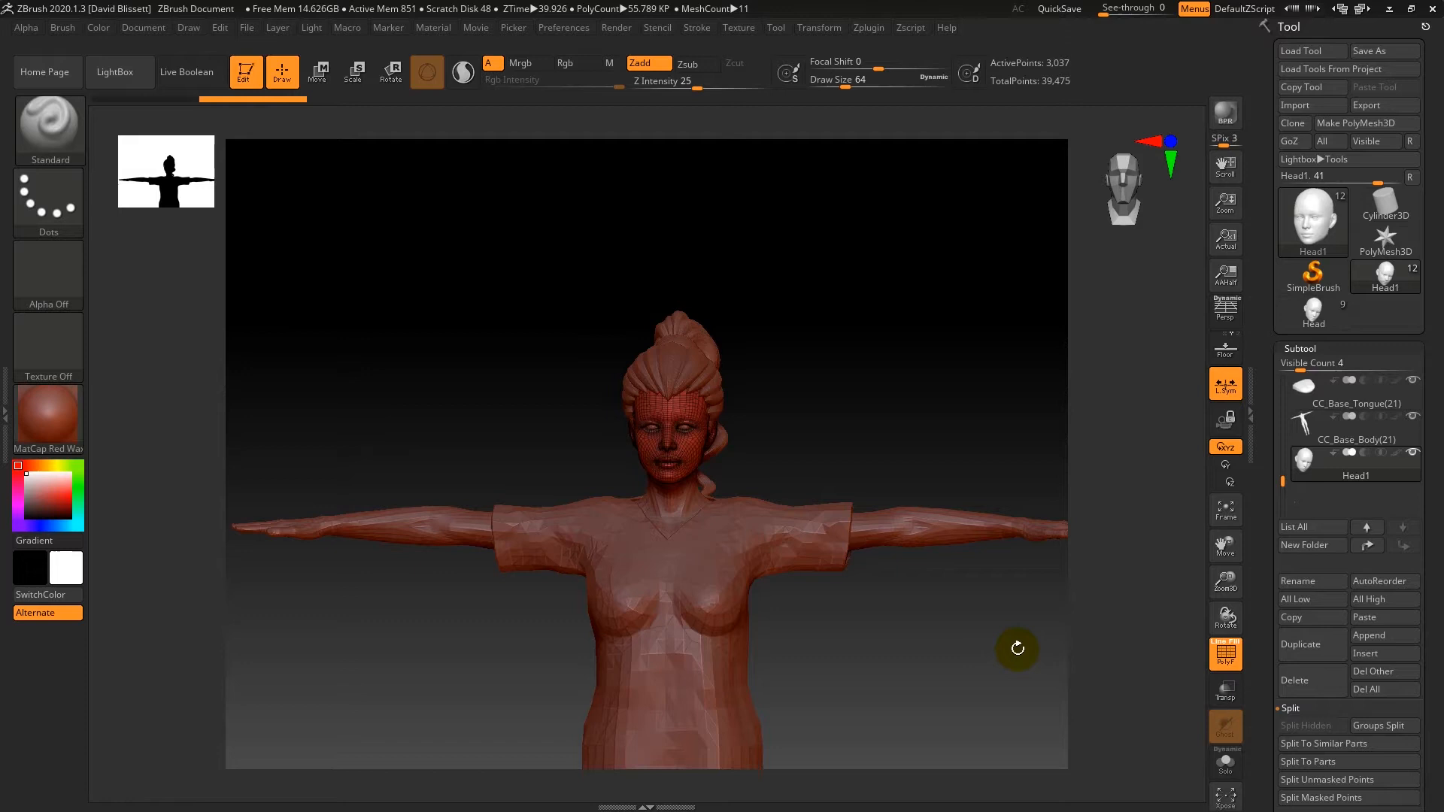
{"action": "left_click", "coordinate": [51, 434]}
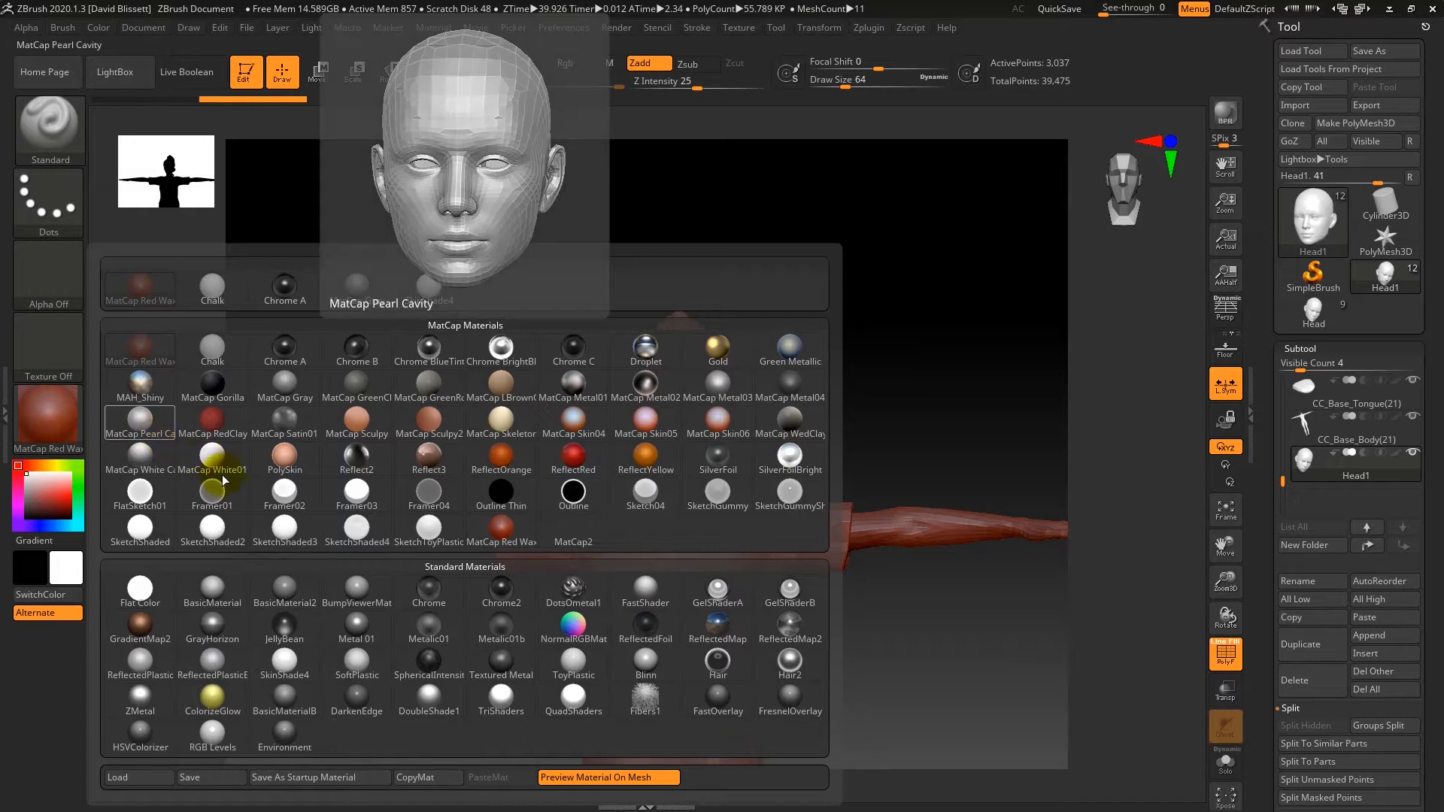
{"action": "left_click", "coordinate": [286, 385]}
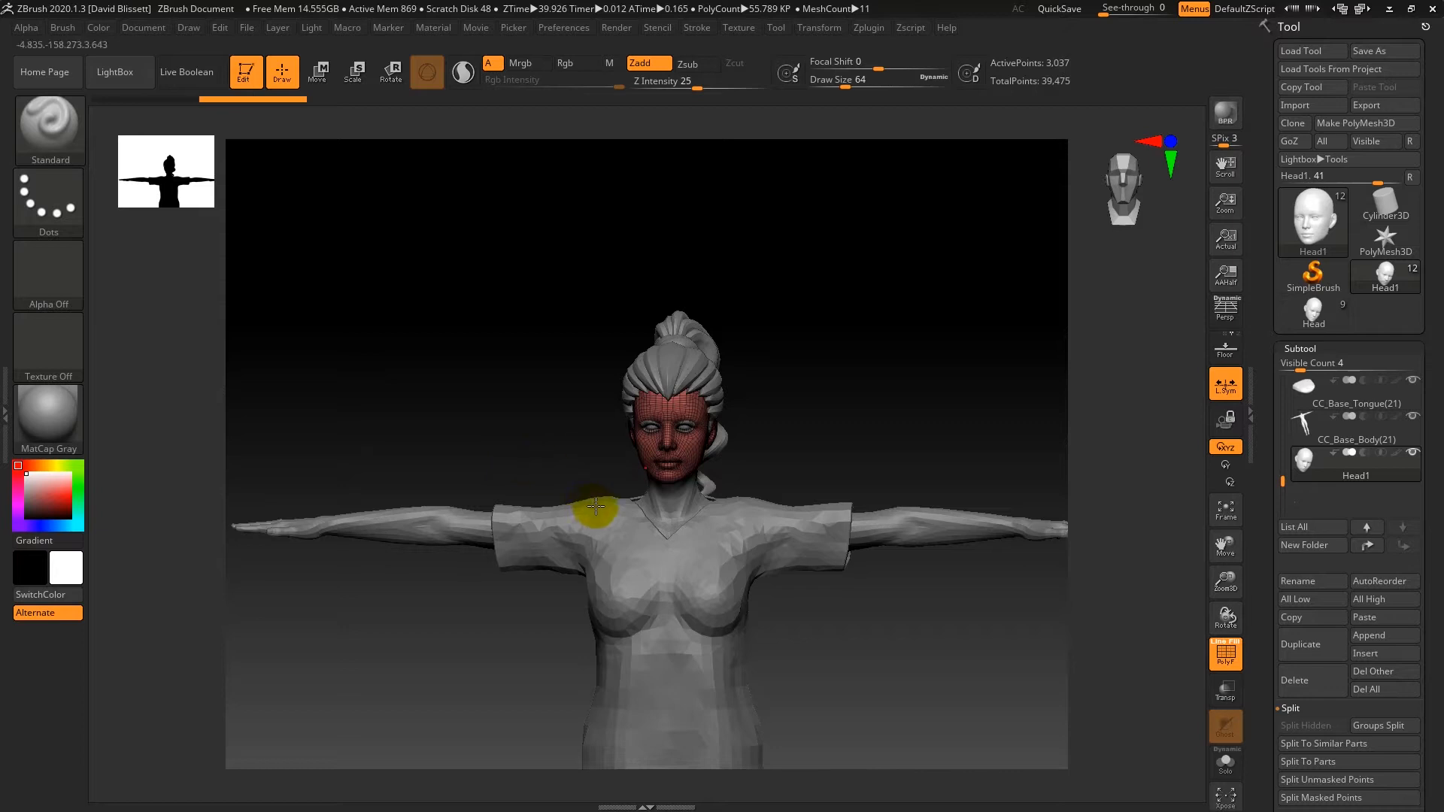
- Select the CC_Base_Body subtool and isolate it to look down into the opening at the neck
{"action": "right_click_drag", "start_coordinate": [516, 500], "coordinate": [348, 298]}
{"action": "right_click_drag", "start_coordinate": [413, 600], "coordinate": [455, 426], "text": "alt"}
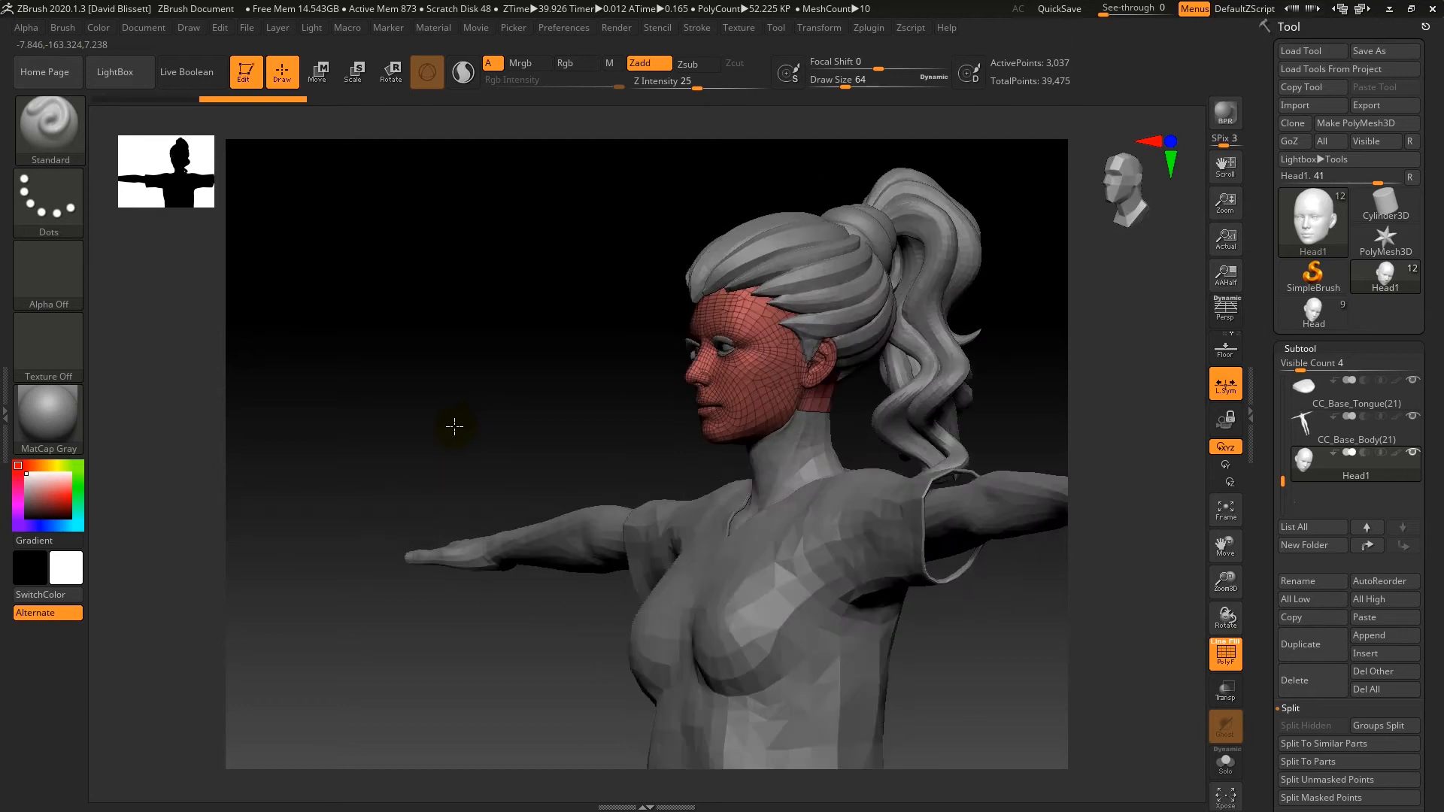
{"action": "left_click", "coordinate": [748, 480], "text": "alt"}
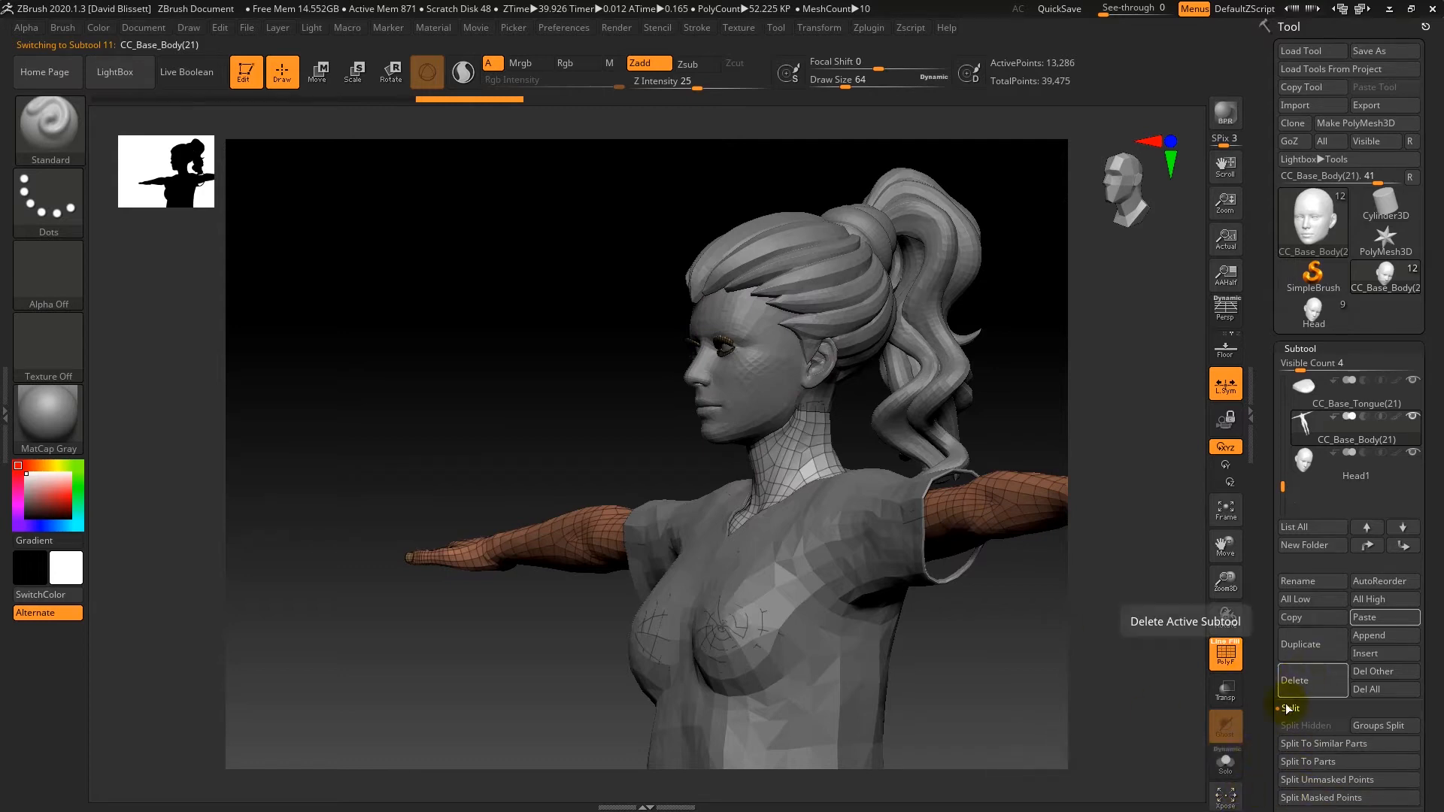
{"action": "left_click", "coordinate": [1232, 760]}
{"action": "left_click_drag", "start_coordinate": [877, 348], "coordinate": [809, 488]}
{"action": "left_click_drag", "start_coordinate": [749, 391], "coordinate": [826, 422], "text": "alt"}
{"action": "left_click_drag", "start_coordinate": [812, 342], "coordinate": [867, 383]}
{"action": "right_click_drag", "start_coordinate": [867, 383], "coordinate": [893, 332]}
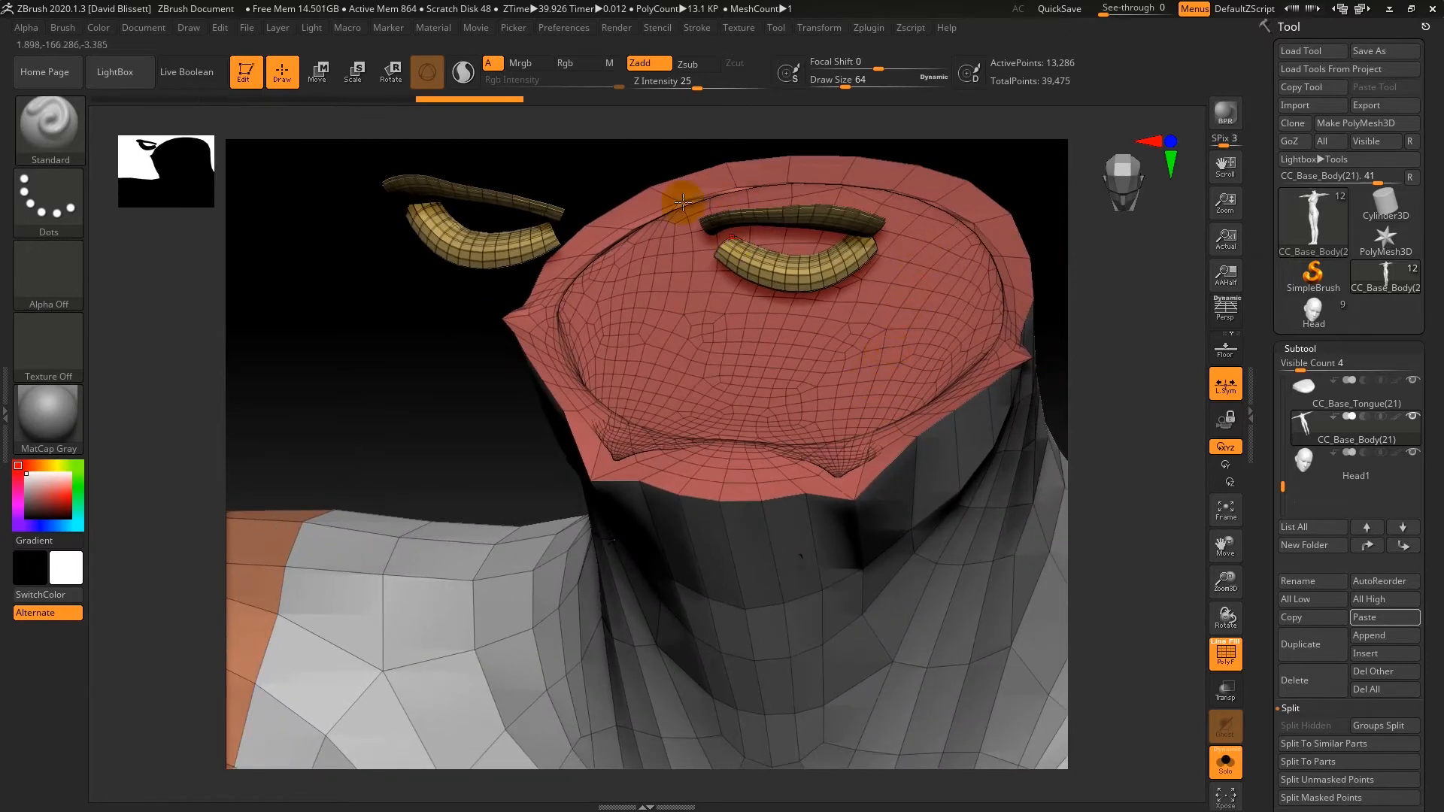
- Isolate the red polygroup inside the neck to examine it, and restore the full body along with the other subtools
{"action": "left_click", "coordinate": [705, 408], "text": "ctrl+shift"}
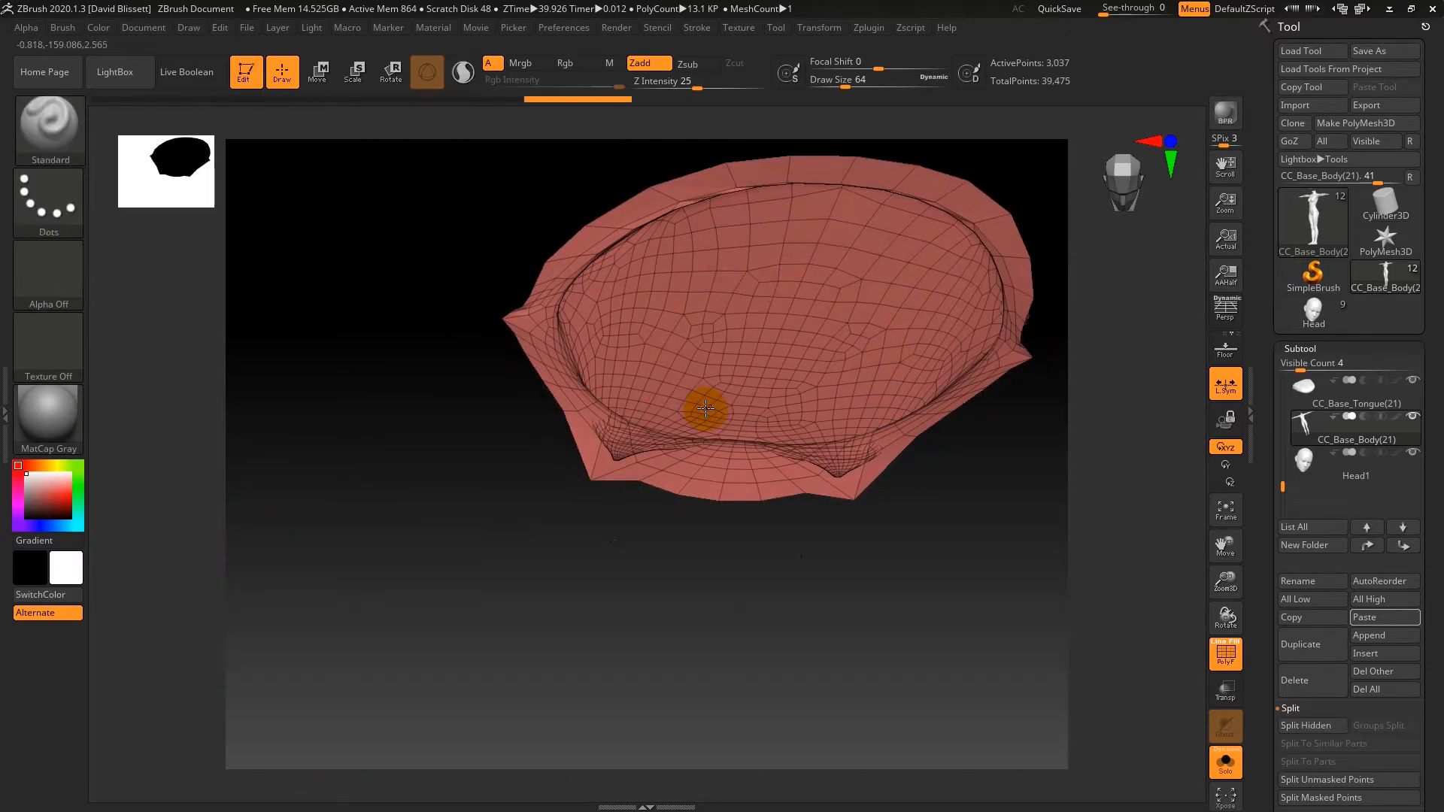
{"action": "key", "text": "f"}
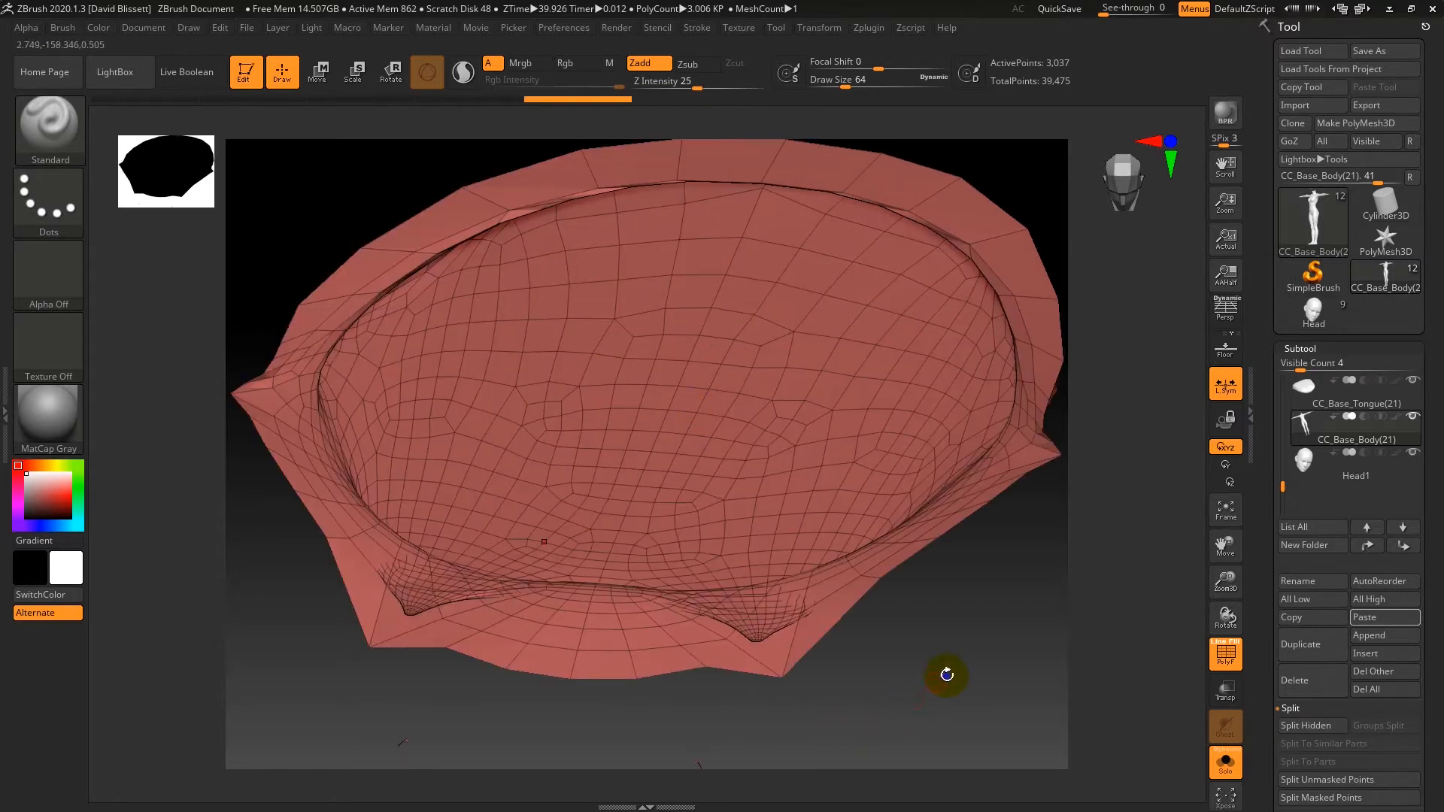
{"action": "left_click_drag", "start_coordinate": [944, 645], "coordinate": [941, 610]}
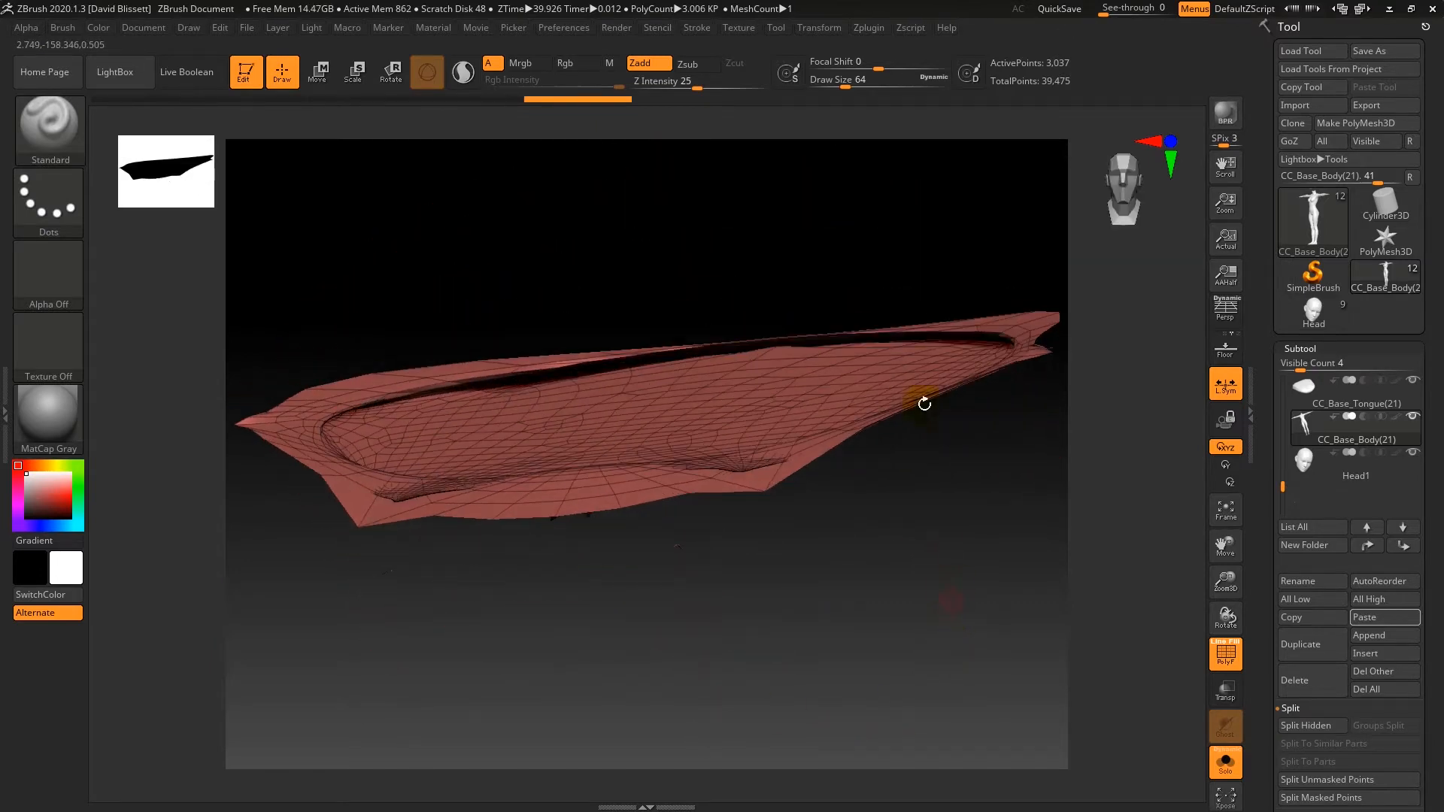
{"action": "left_click", "coordinate": [906, 294], "text": "ctrl+shift"}
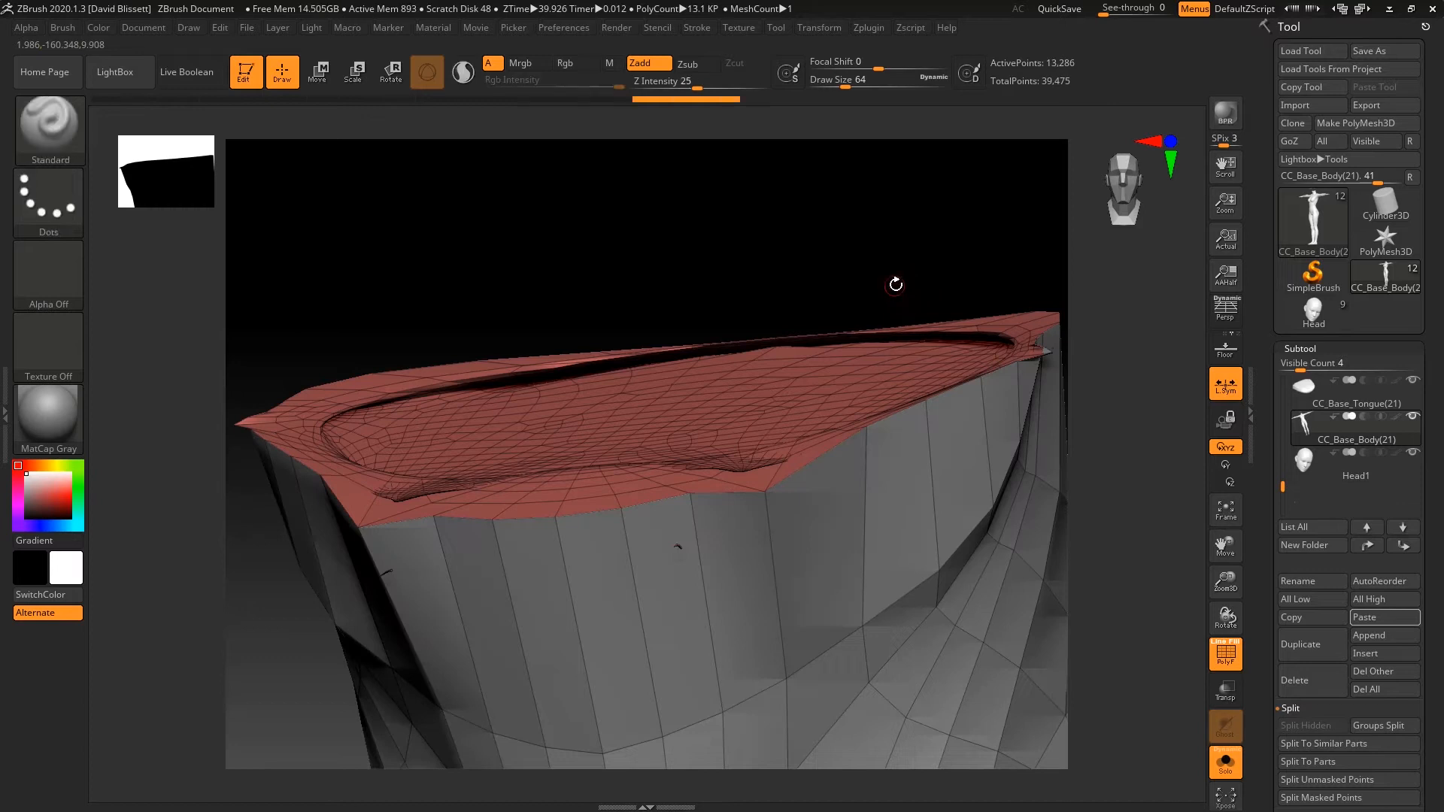
{"action": "key", "text": "f"}
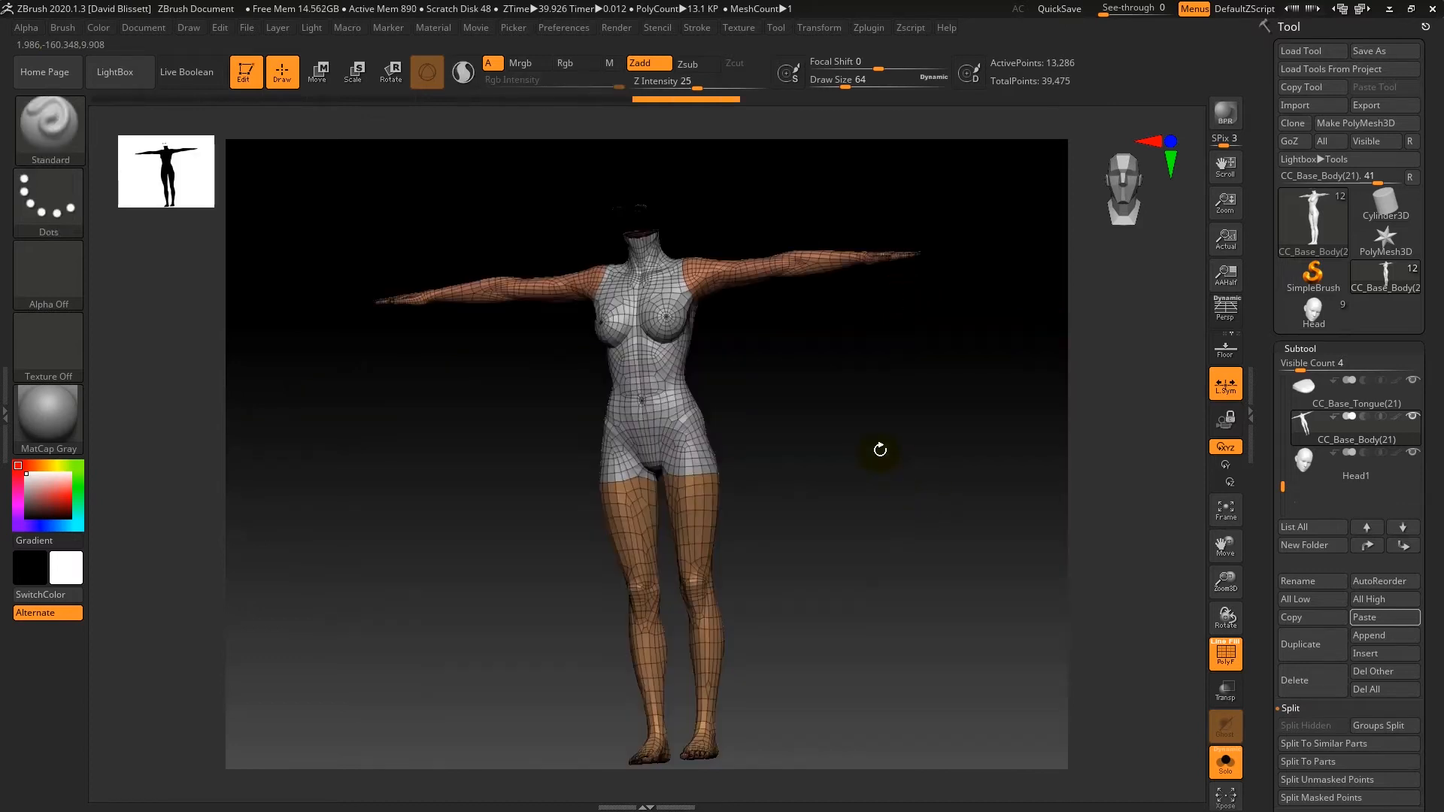
{"action": "left_click", "coordinate": [1219, 773]}
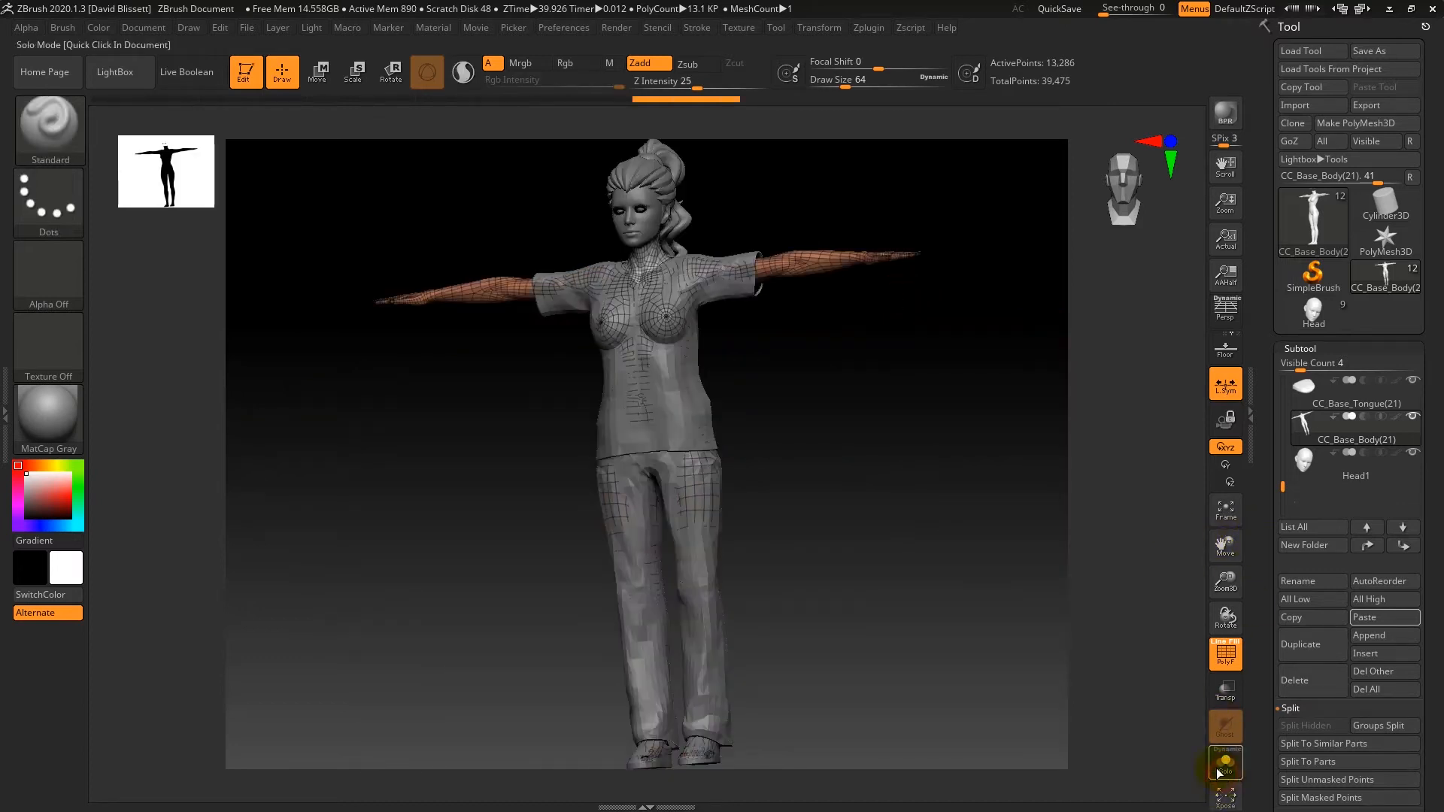
{"action": "left_click_drag", "start_coordinate": [1021, 444], "coordinate": [917, 363]}
- Switch back to Character Creator and set the Head cloth's display mode to Wireframe
{"action": "key", "text": "alt+Tab"}
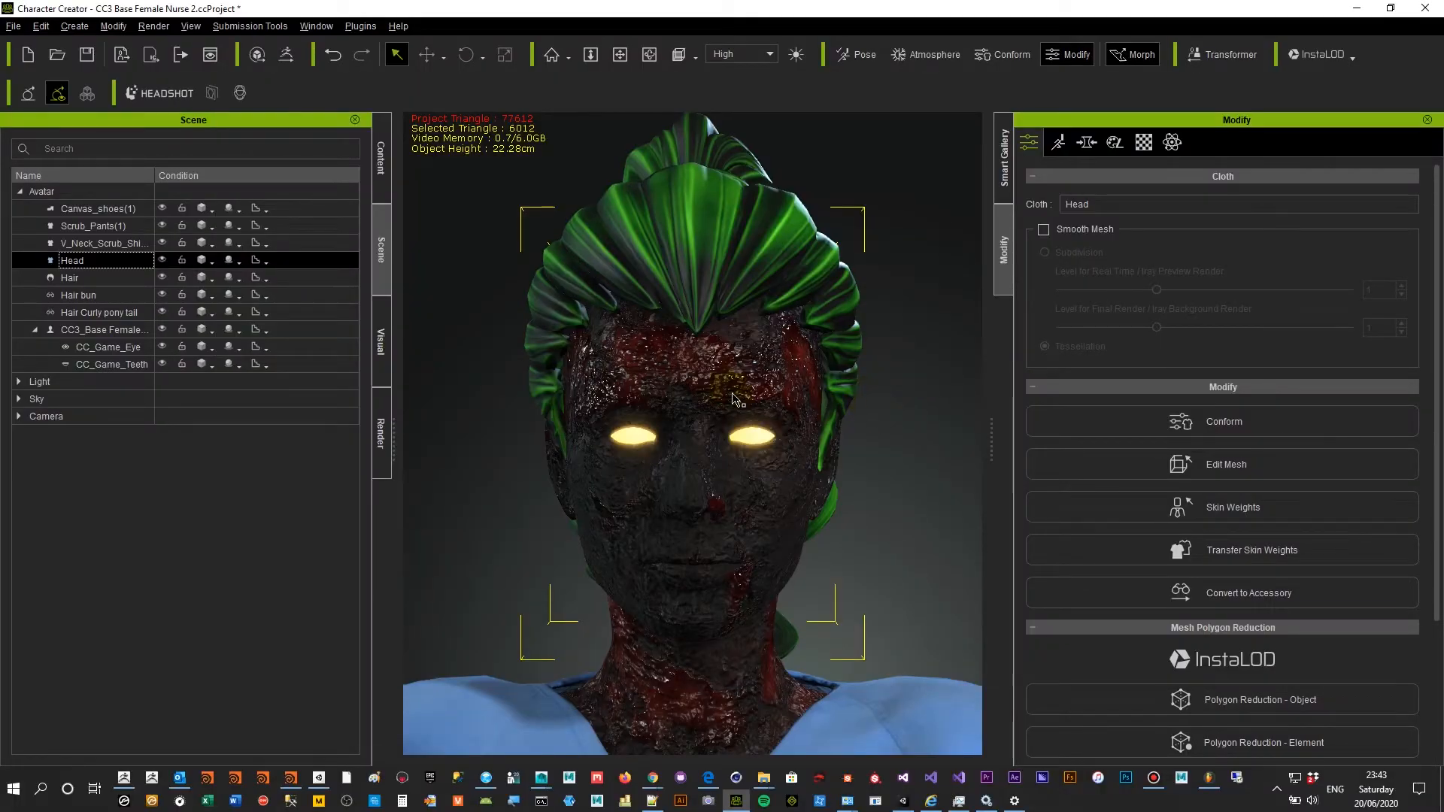
{"action": "left_click", "coordinate": [210, 264]}
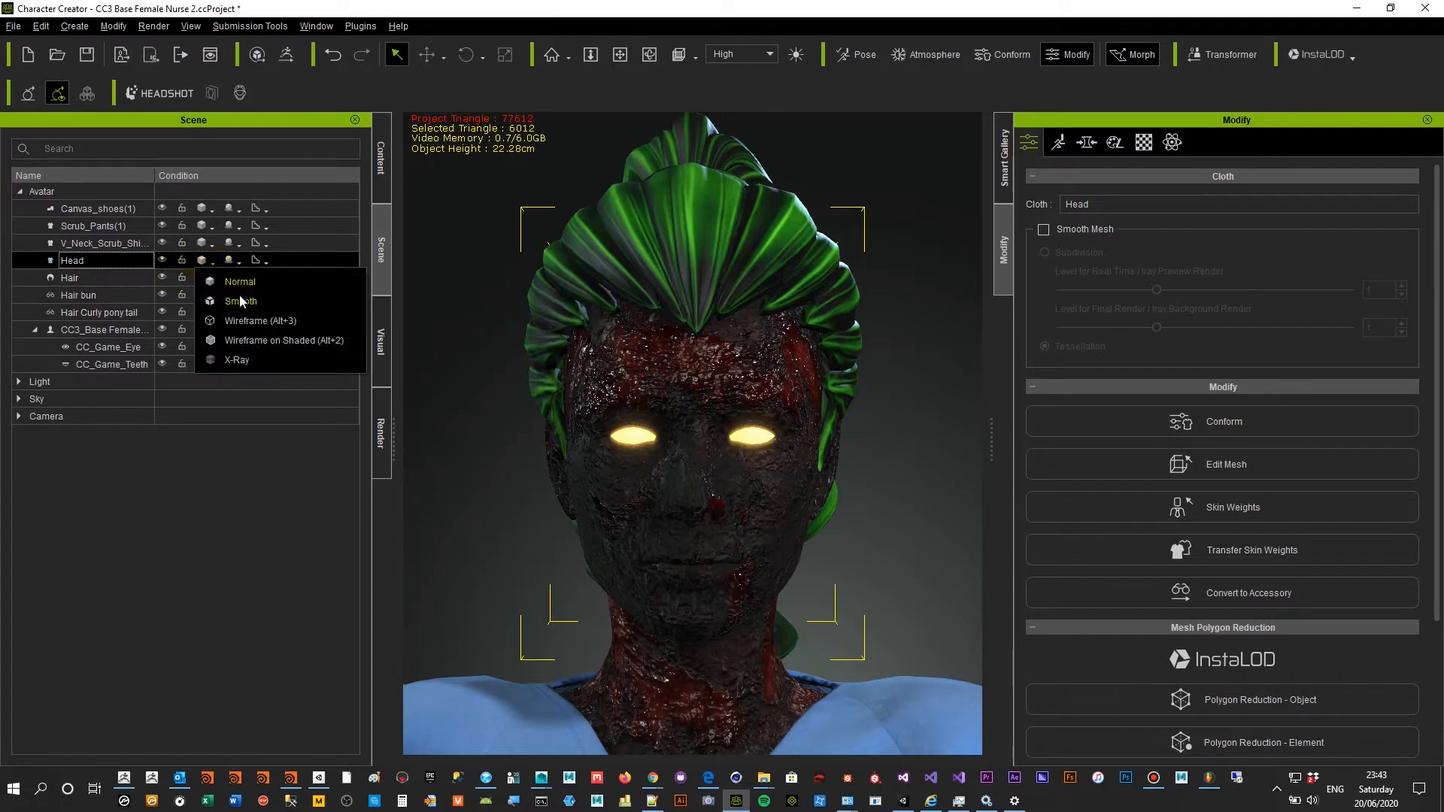
{"action": "left_click", "coordinate": [241, 321]}
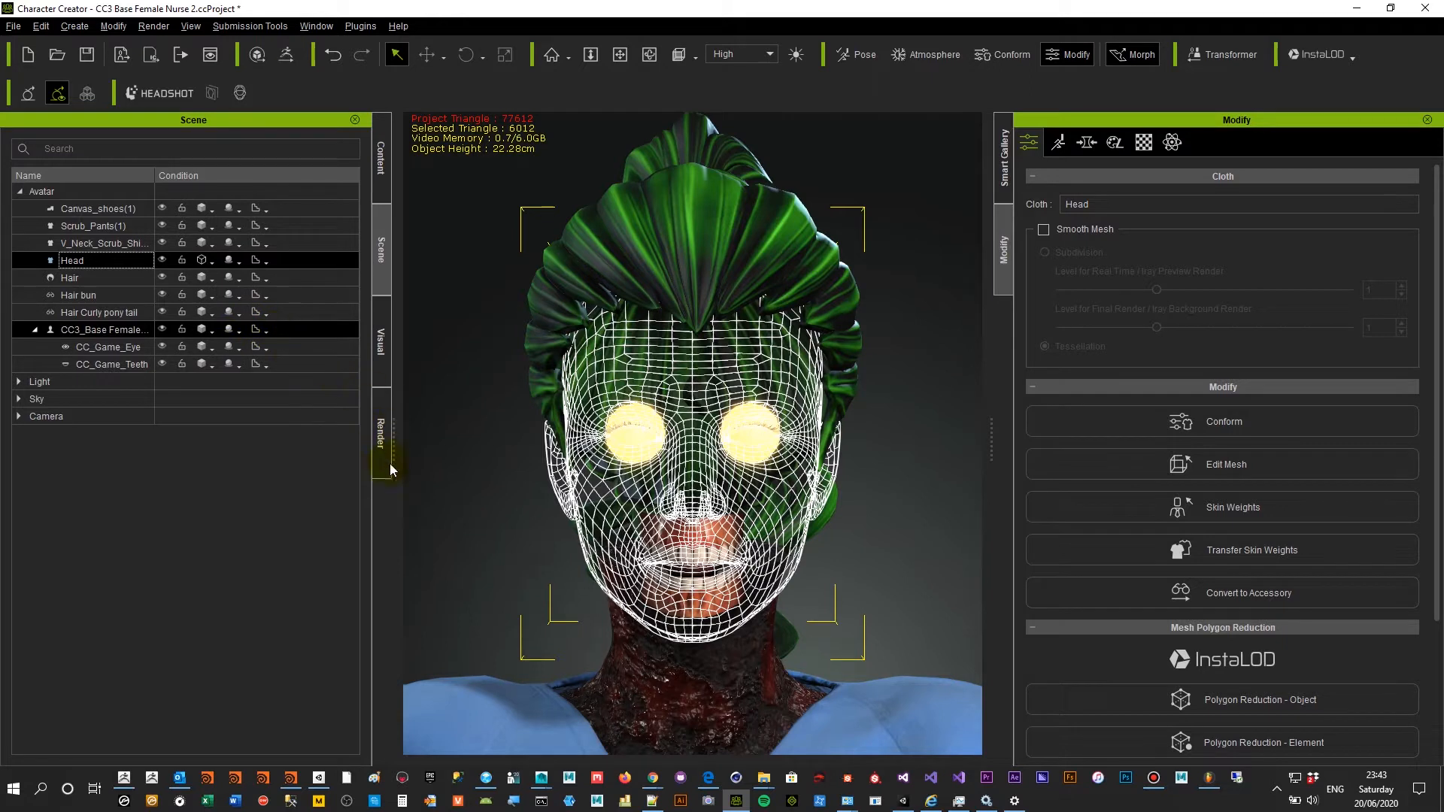
{"action": "right_click_drag", "start_coordinate": [387, 484], "coordinate": [422, 343]}
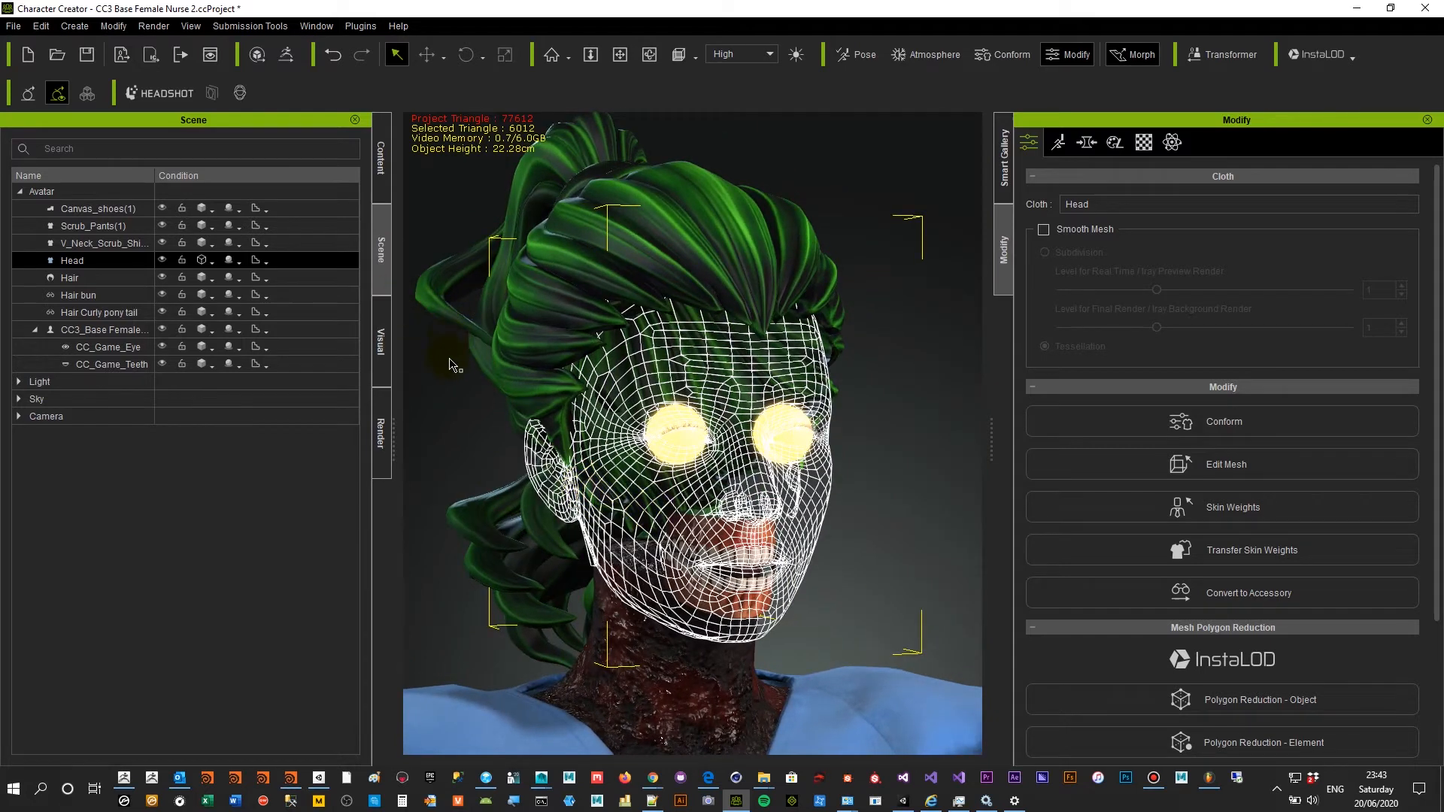
{"action": "scroll", "coordinate": [450, 365], "scroll_direction": "down", "scroll_amount": 5}
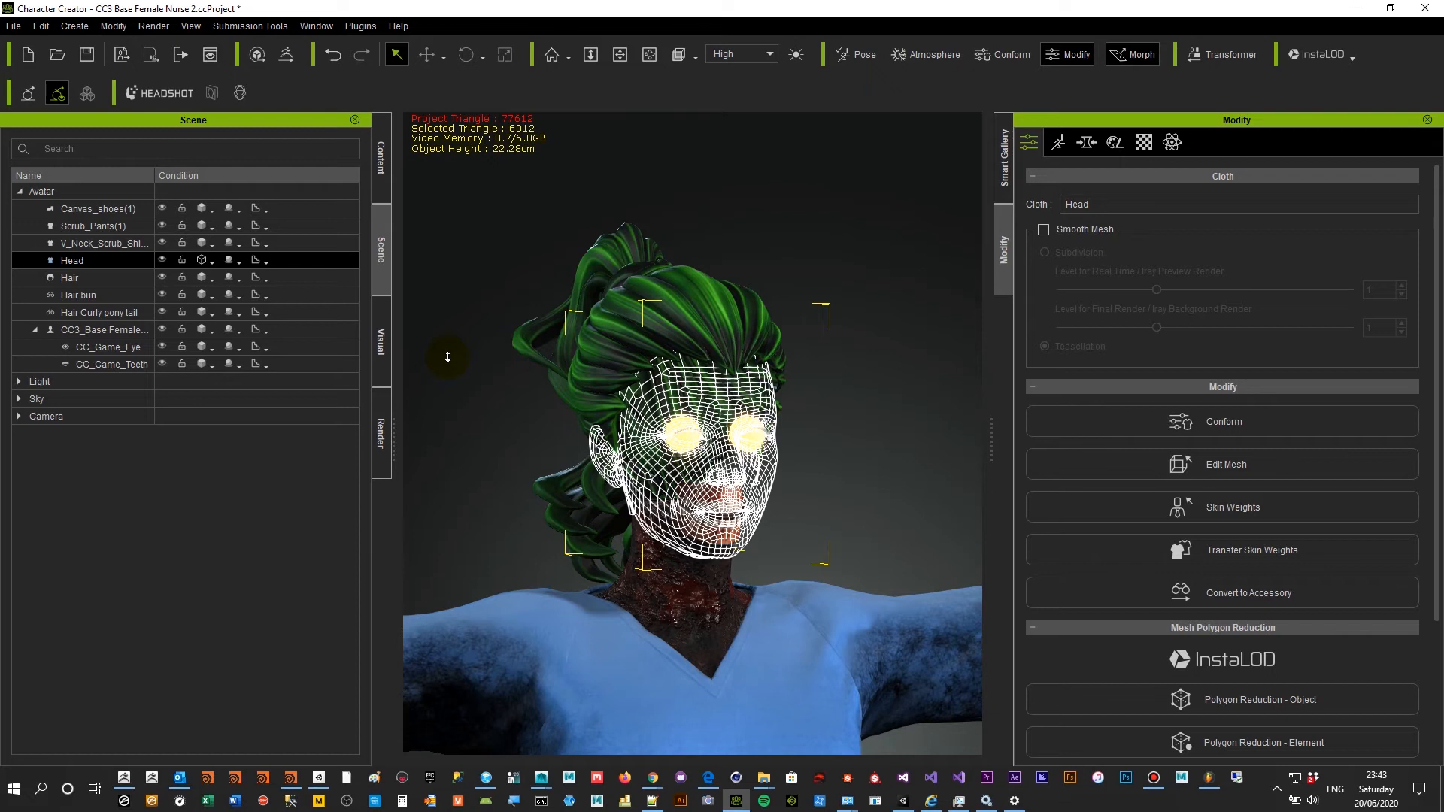
{"action": "scroll", "coordinate": [447, 357], "scroll_direction": "down", "scroll_amount": 2}
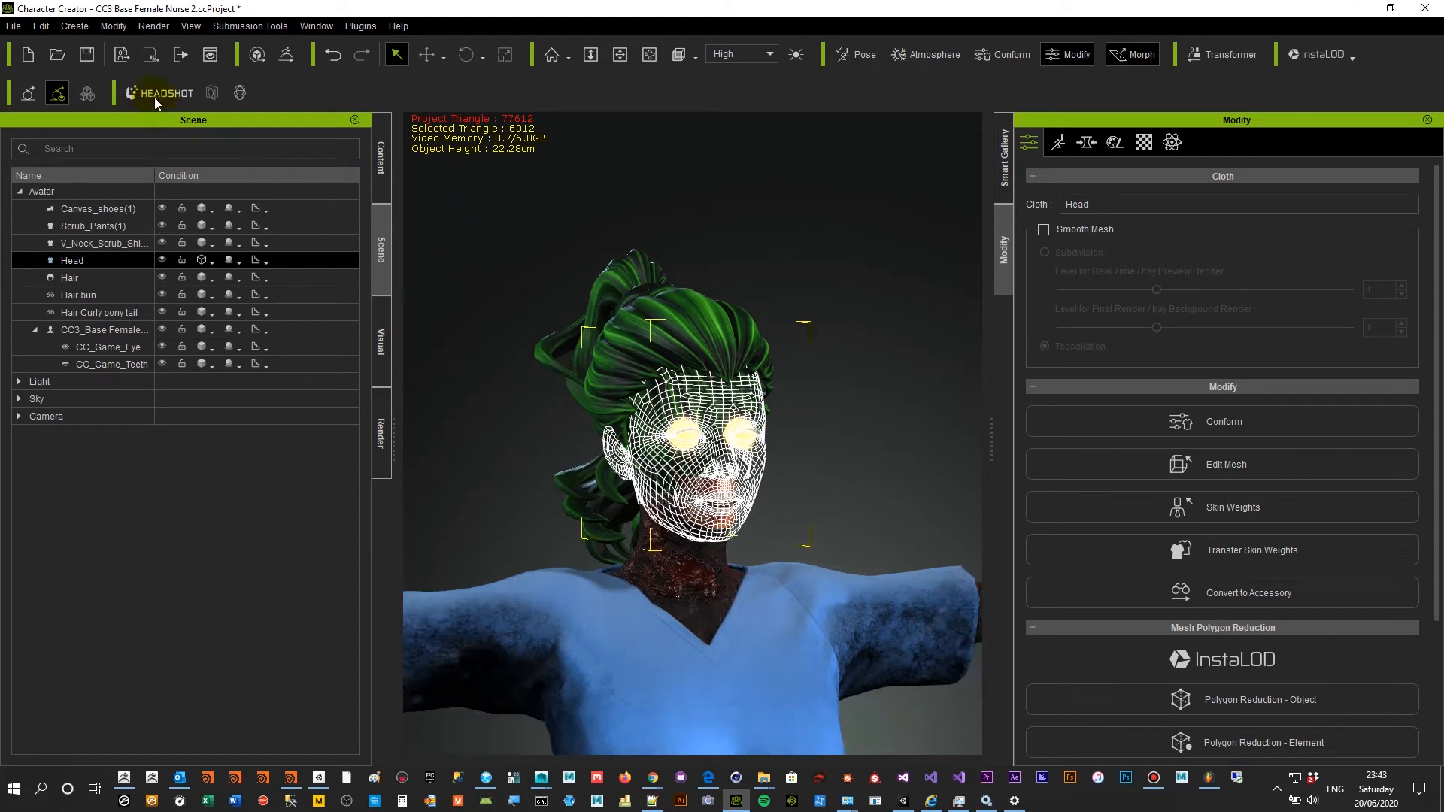
- Start an FBX export of the clothed character and enable InstaLOD in its options
{"action": "left_click", "coordinate": [13, 25]}
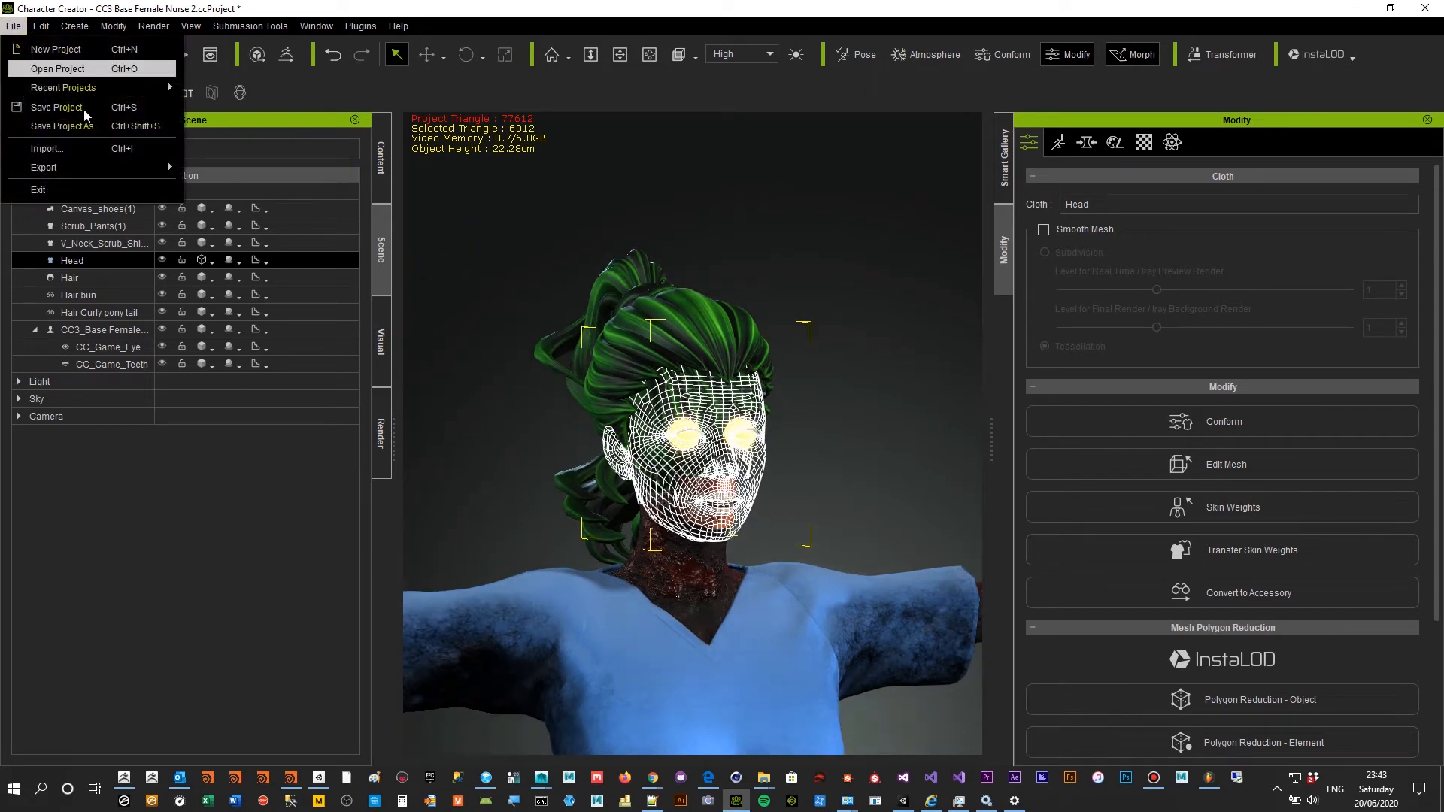
{"action": "mouse_move", "coordinate": [83, 167]}
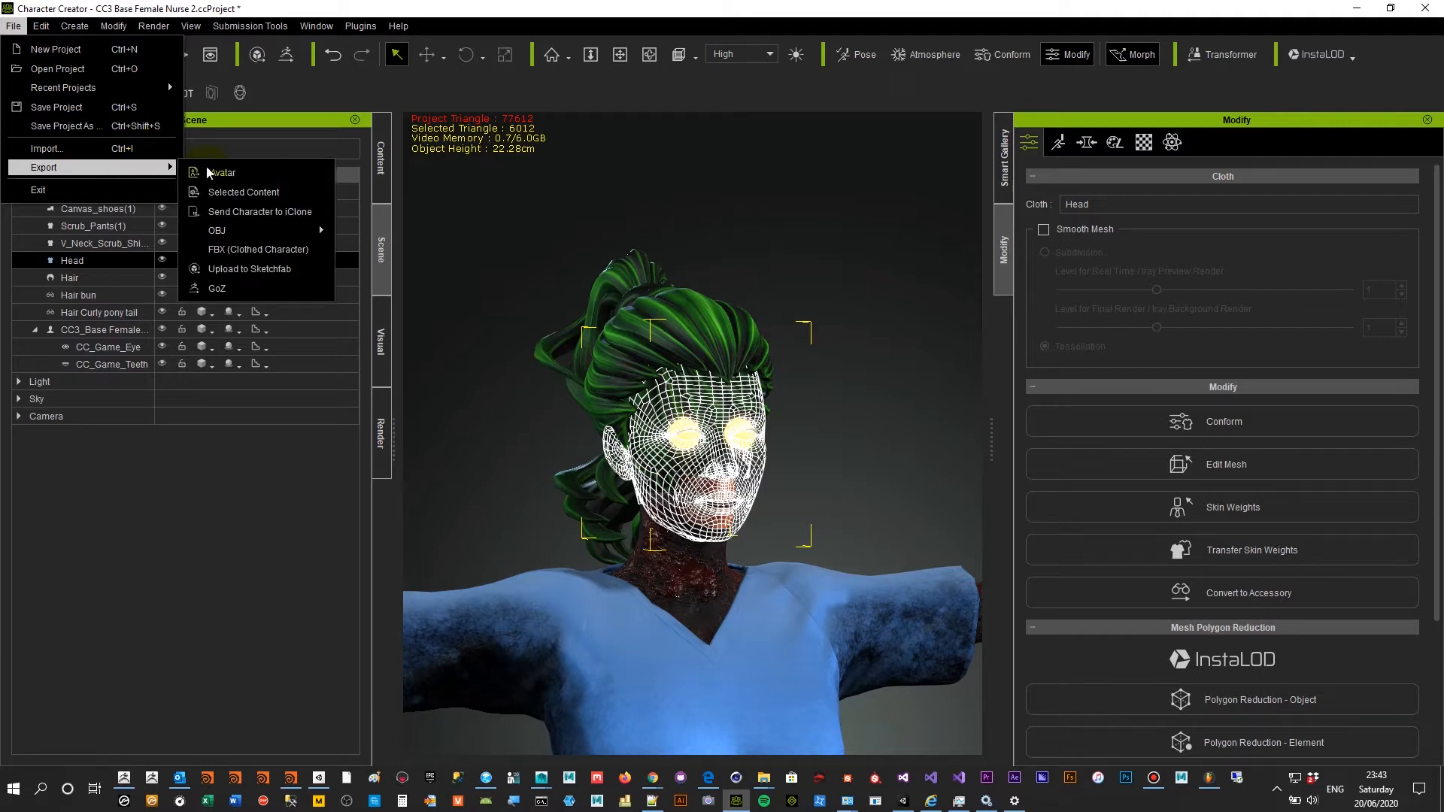
{"action": "left_click", "coordinate": [276, 250]}
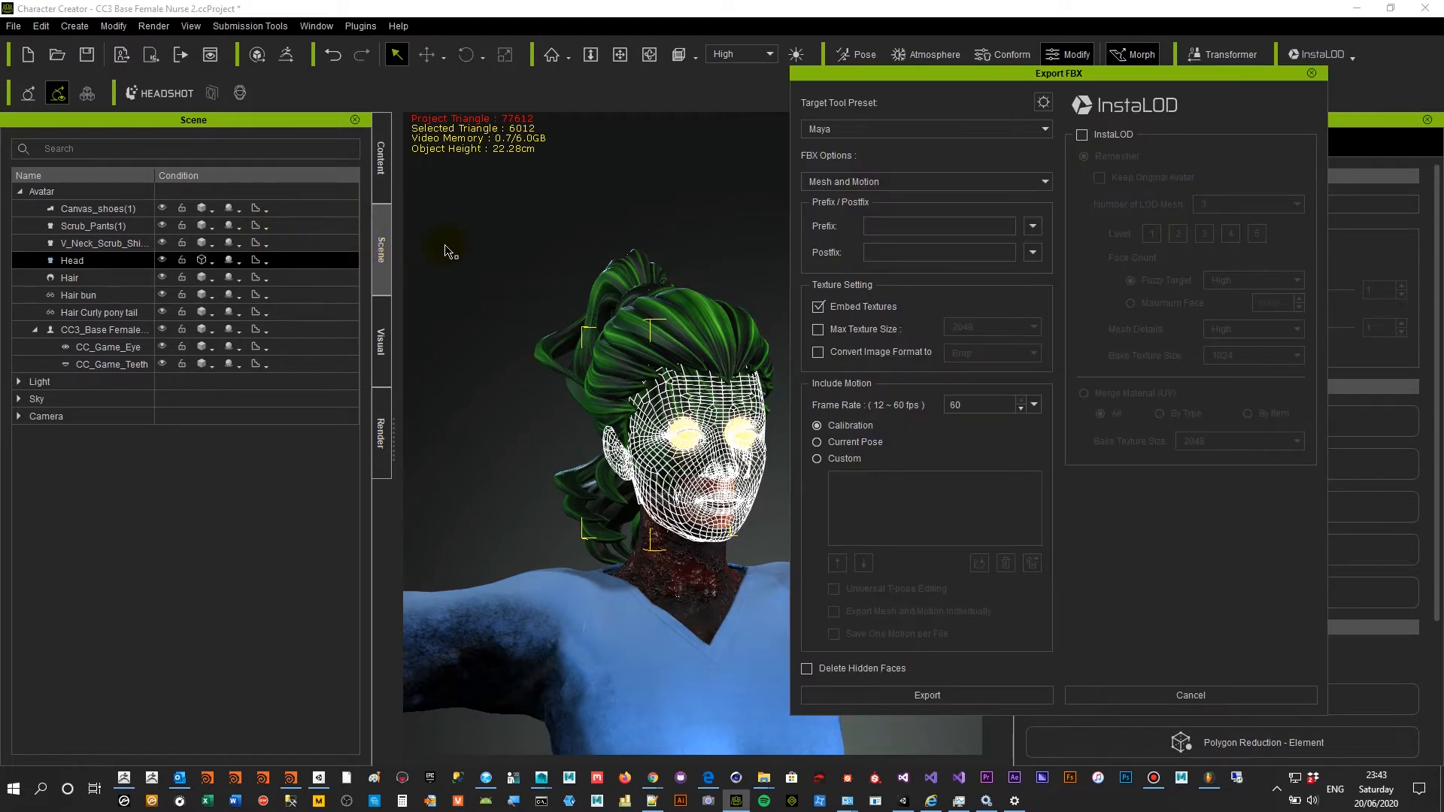
{"action": "left_click", "coordinate": [1082, 138]}
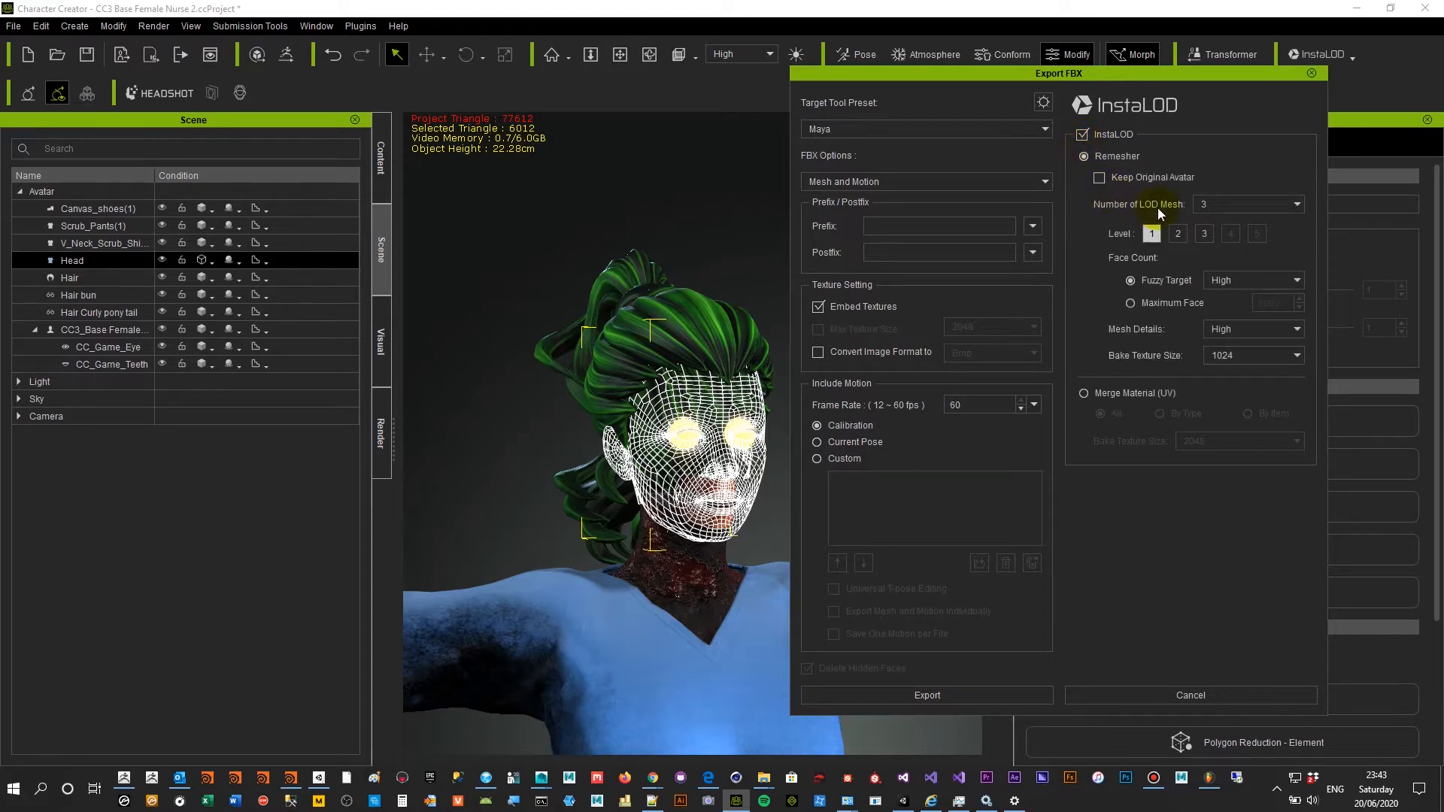
- Set the Remesher's number of LOD meshes to 1, and change the InstaLOD mode to Merge Material (UV)
{"action": "left_click", "coordinate": [1260, 206]}
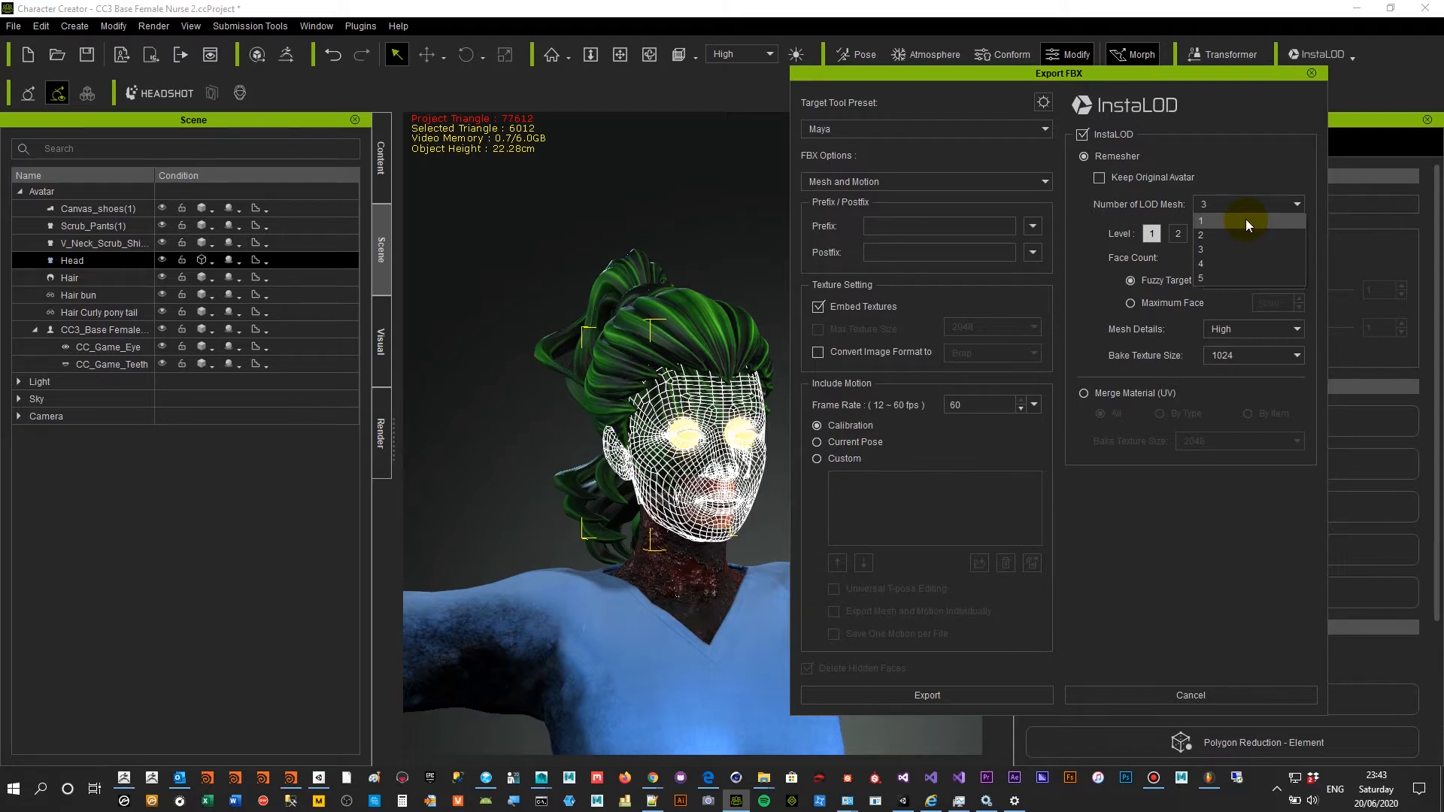
{"action": "left_click", "coordinate": [1245, 220]}
{"action": "left_click", "coordinate": [1100, 178]}
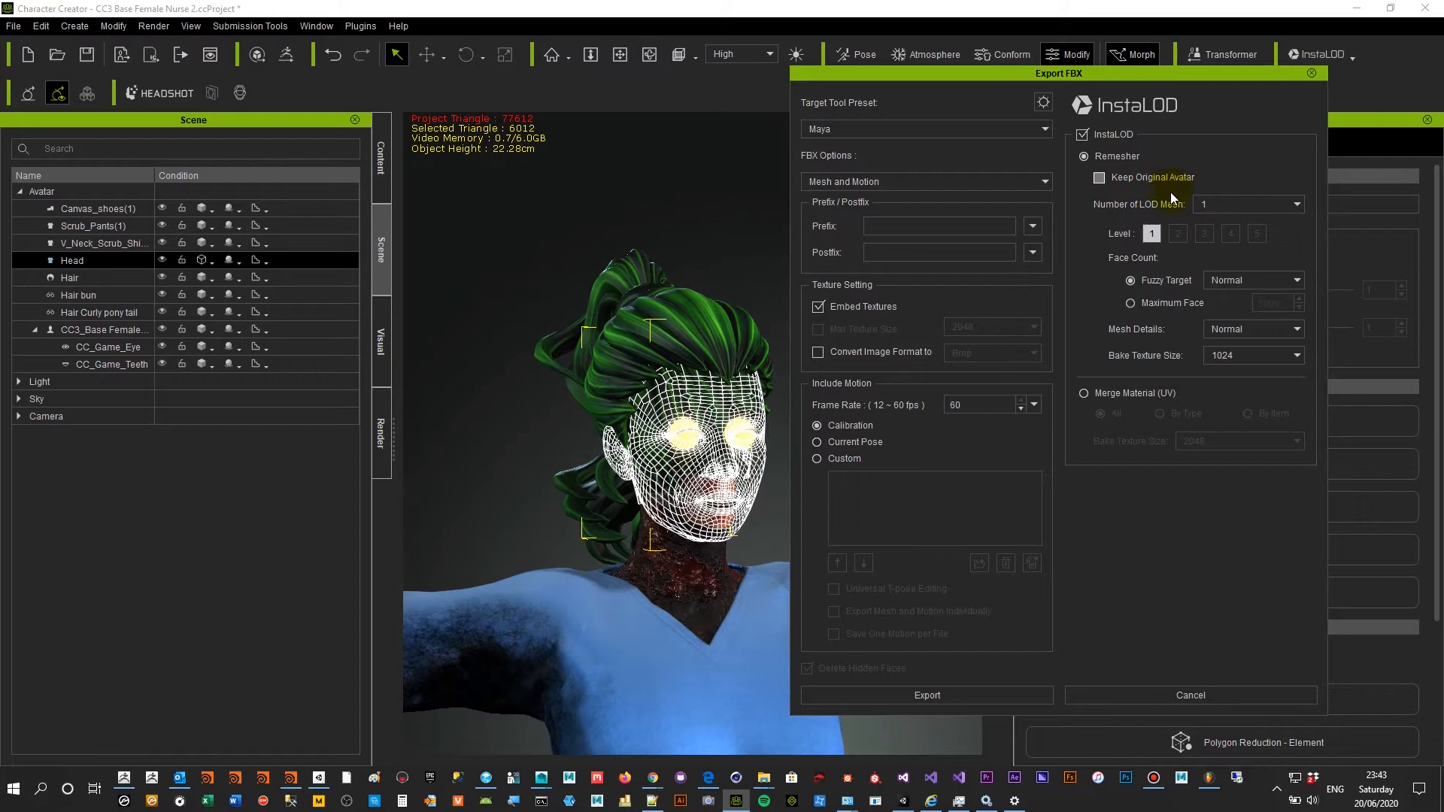
{"action": "left_click", "coordinate": [1170, 393]}
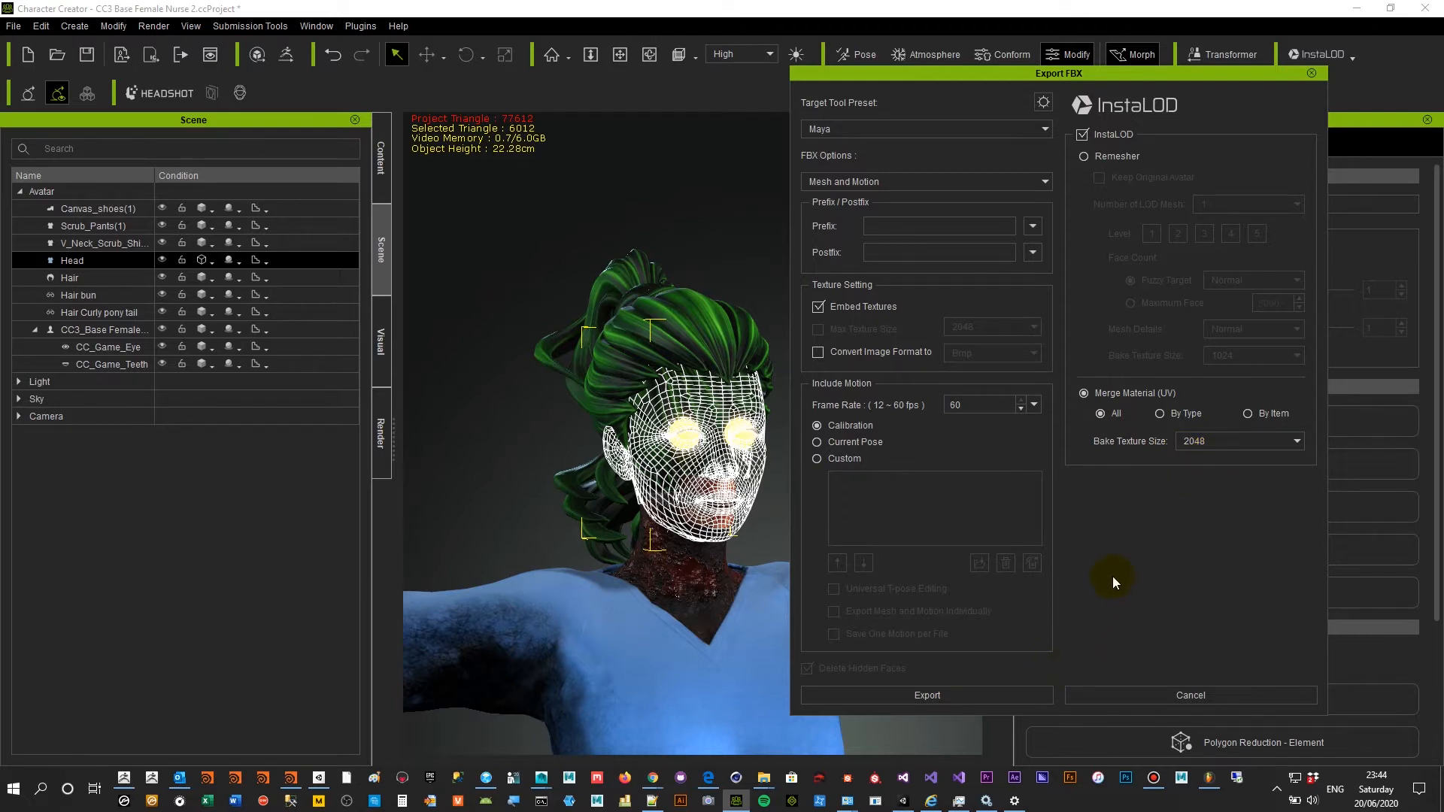
- Switch to Maya LT and view the exported character's head and torso from the front
{"action": "key", "text": "alt+Tab"}
{"action": "key", "text": "alt+Tab"}
{"action": "key", "text": "alt+Tab"}
{"action": "key", "text": "alt+Tab"}
{"action": "key", "text": "alt+Tab"}
{"action": "key", "text": "alt+Tab"}
{"action": "key", "text": "alt+Tab"}
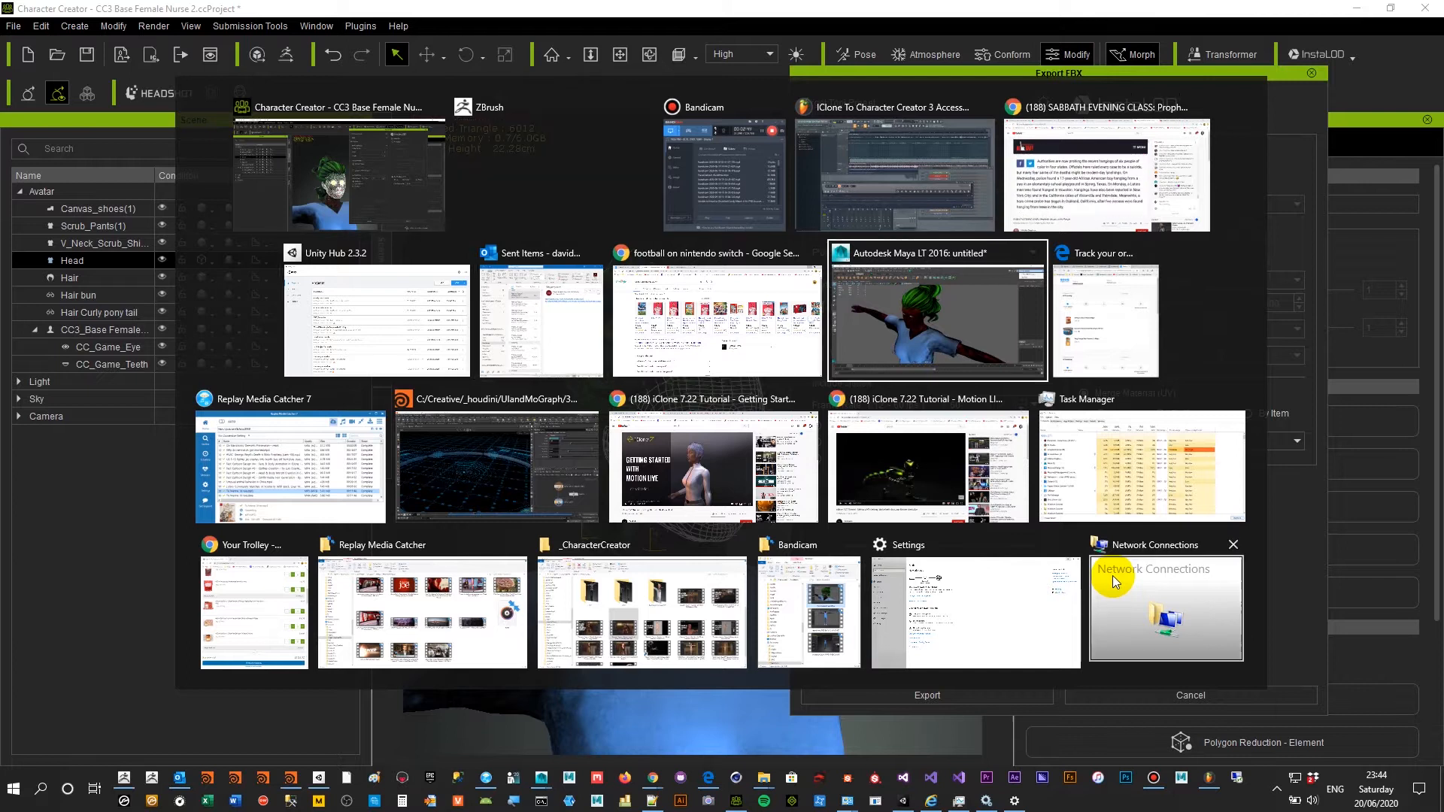
{"action": "right_click_drag", "start_coordinate": [965, 464], "coordinate": [993, 444], "text": "alt"}
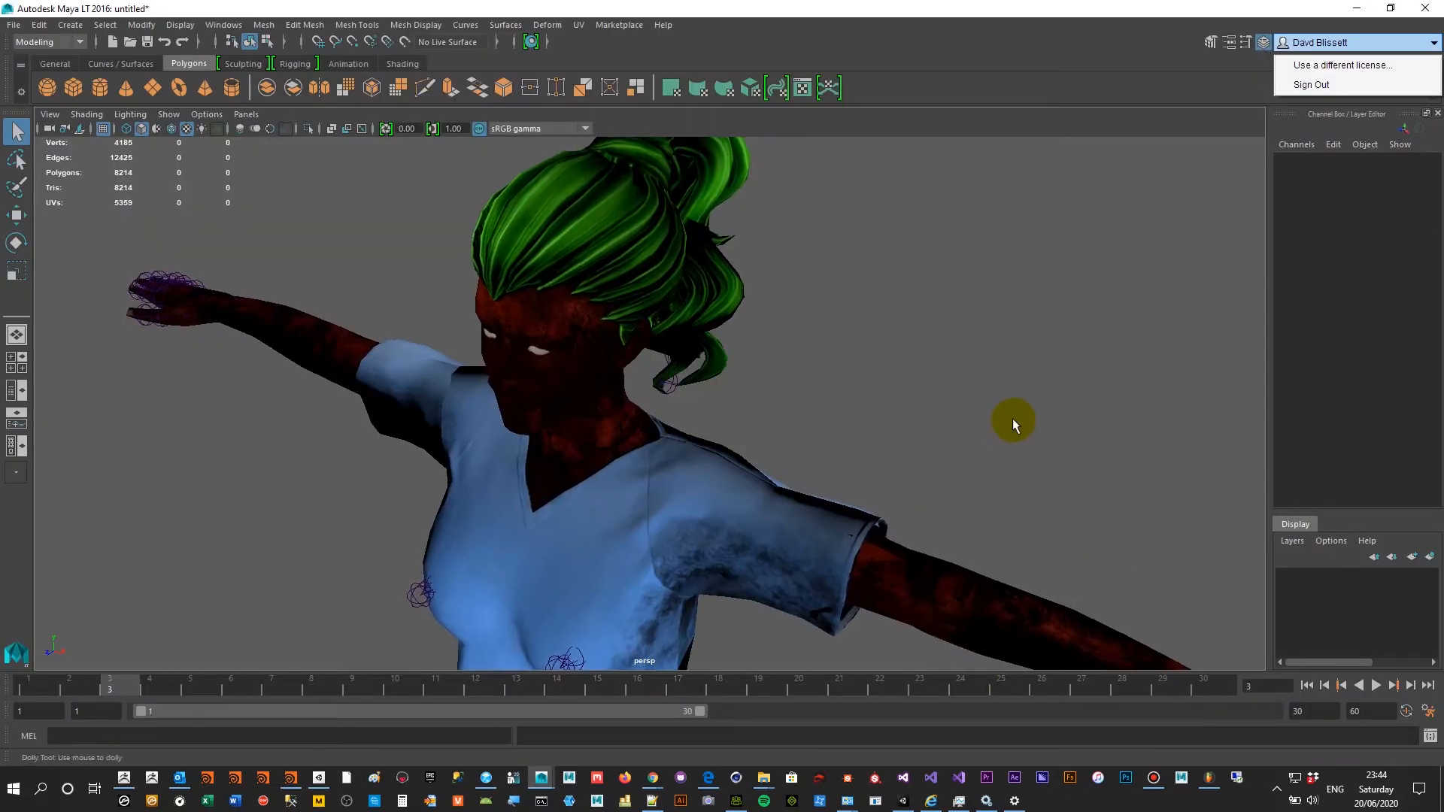
{"action": "left_click_drag", "start_coordinate": [986, 433], "coordinate": [1041, 399], "text": "alt"}
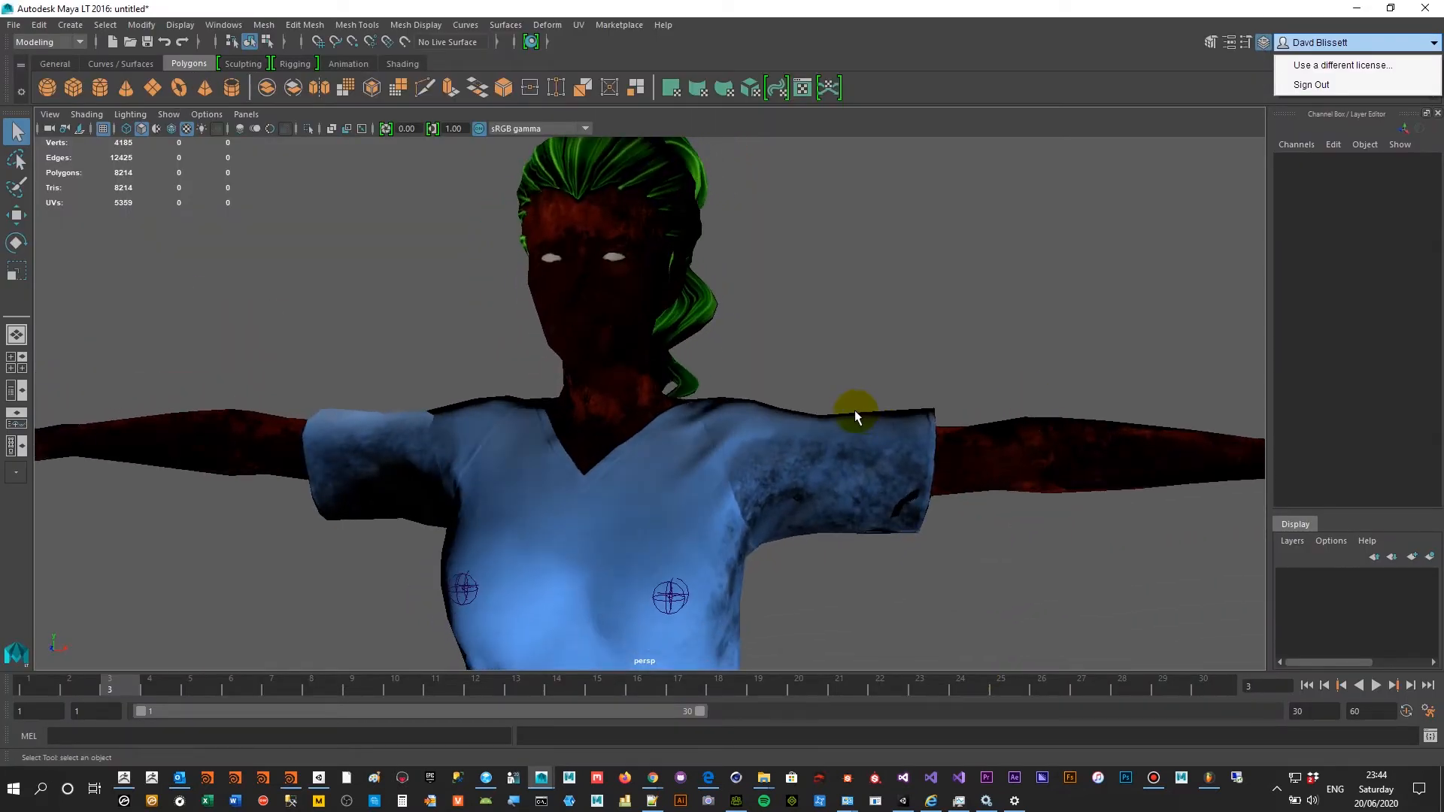
- Try to select the character mesh by picking it at the neck, arm and face
{"action": "left_click", "coordinate": [631, 388]}
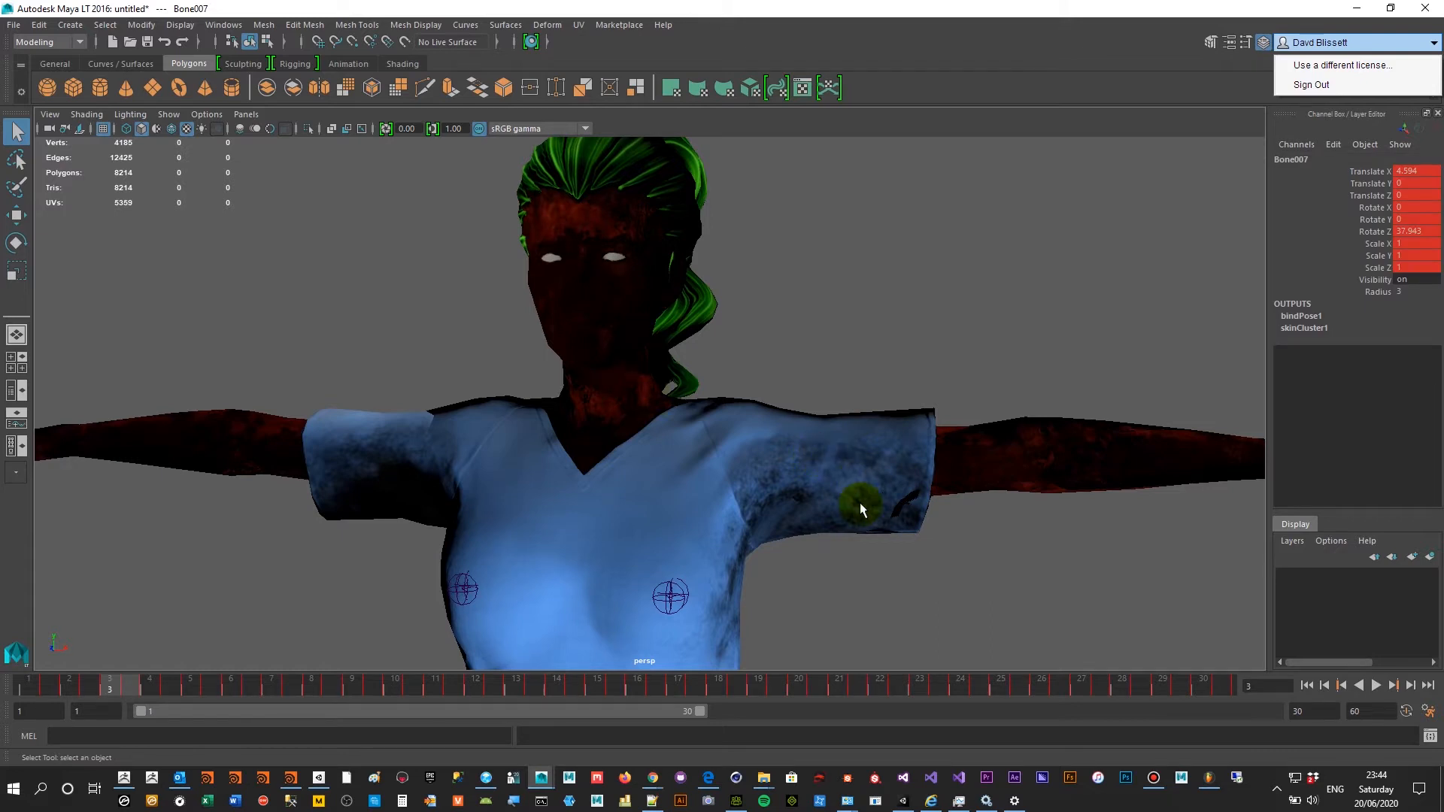
{"action": "right_click_drag", "start_coordinate": [859, 553], "coordinate": [741, 550], "text": "alt"}
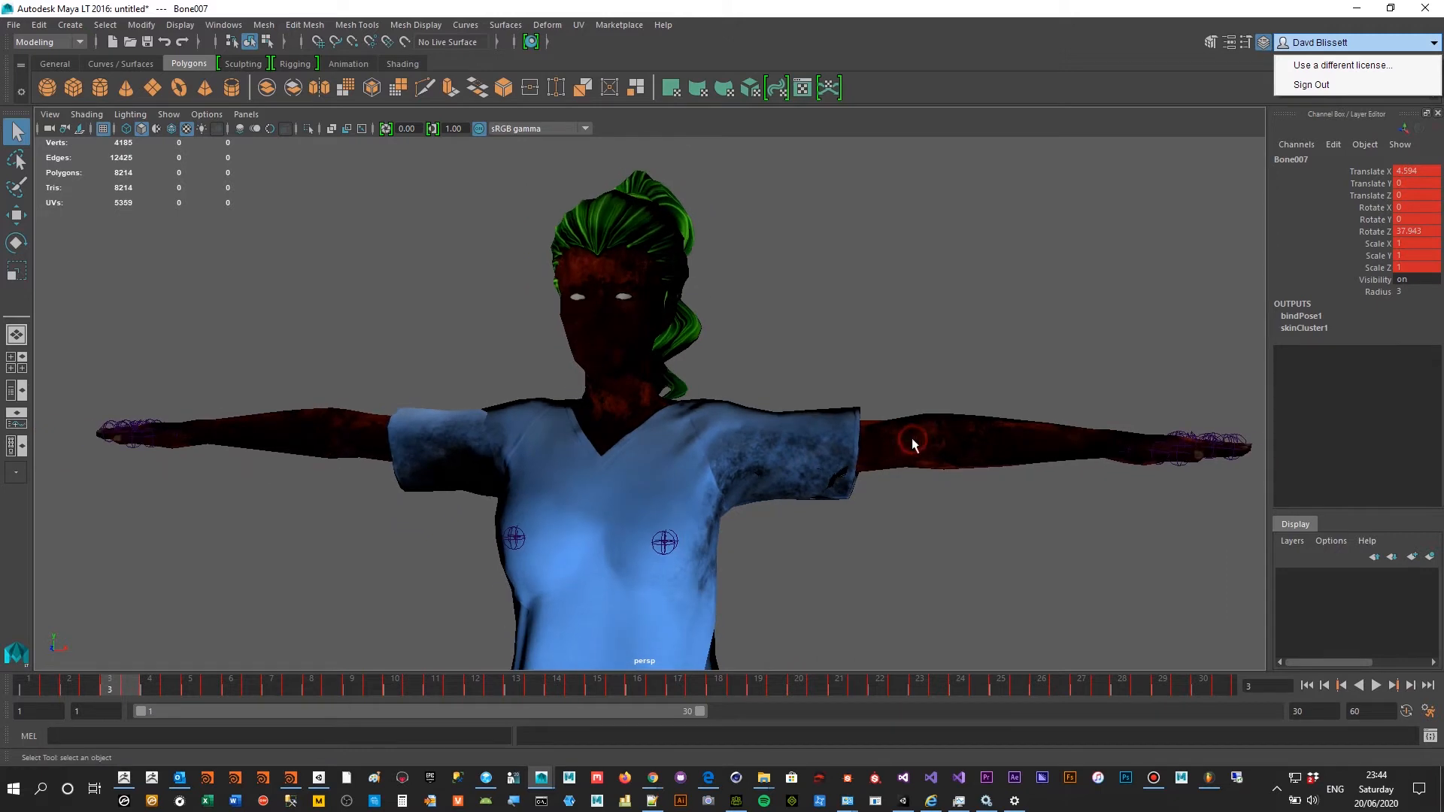
{"action": "left_click", "coordinate": [912, 441]}
{"action": "left_click_drag", "start_coordinate": [933, 372], "coordinate": [865, 391], "text": "alt"}
{"action": "left_click", "coordinate": [594, 285]}
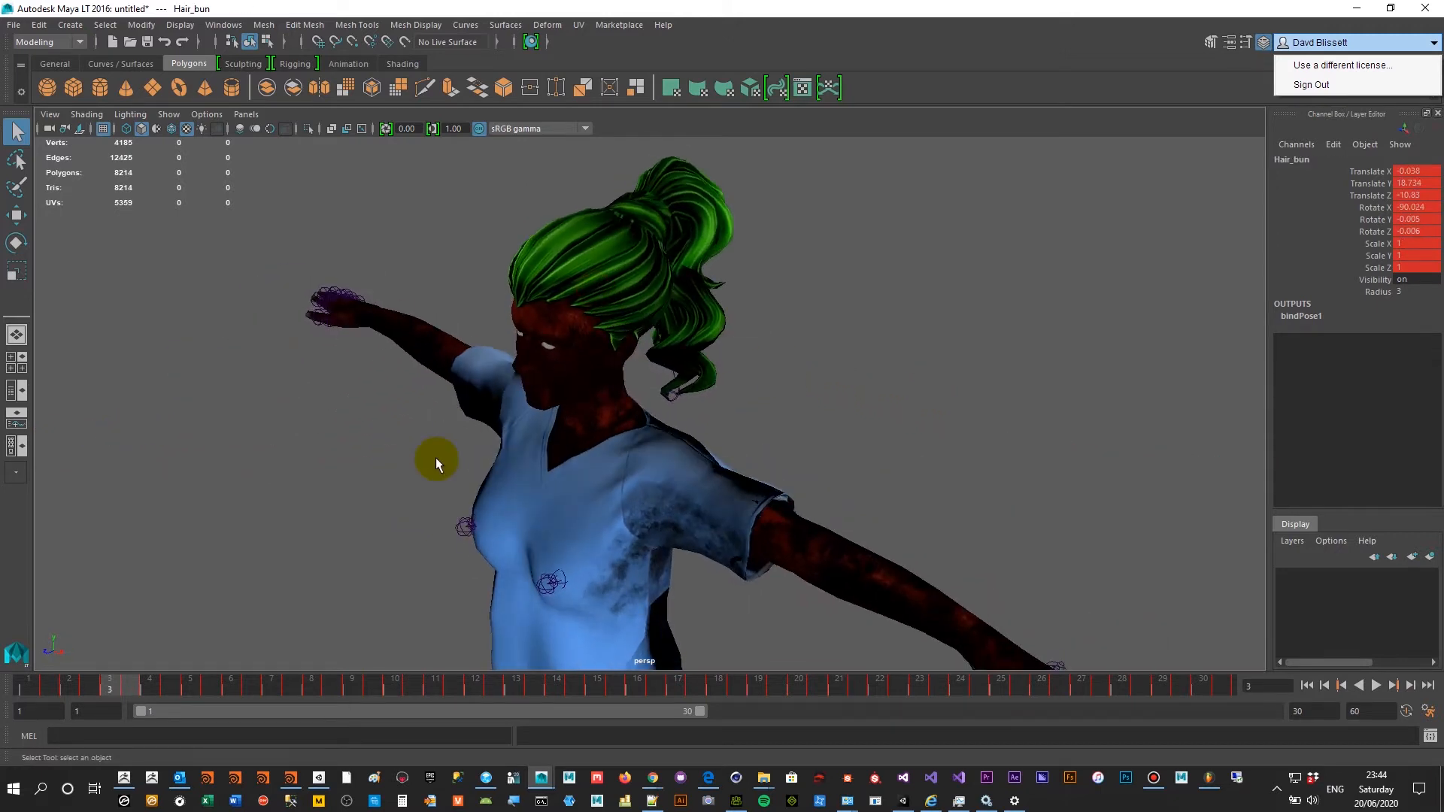
- Go to frame 1 and select the combined remeshed character to view its whole wireframe
{"action": "left_click", "coordinate": [35, 678]}
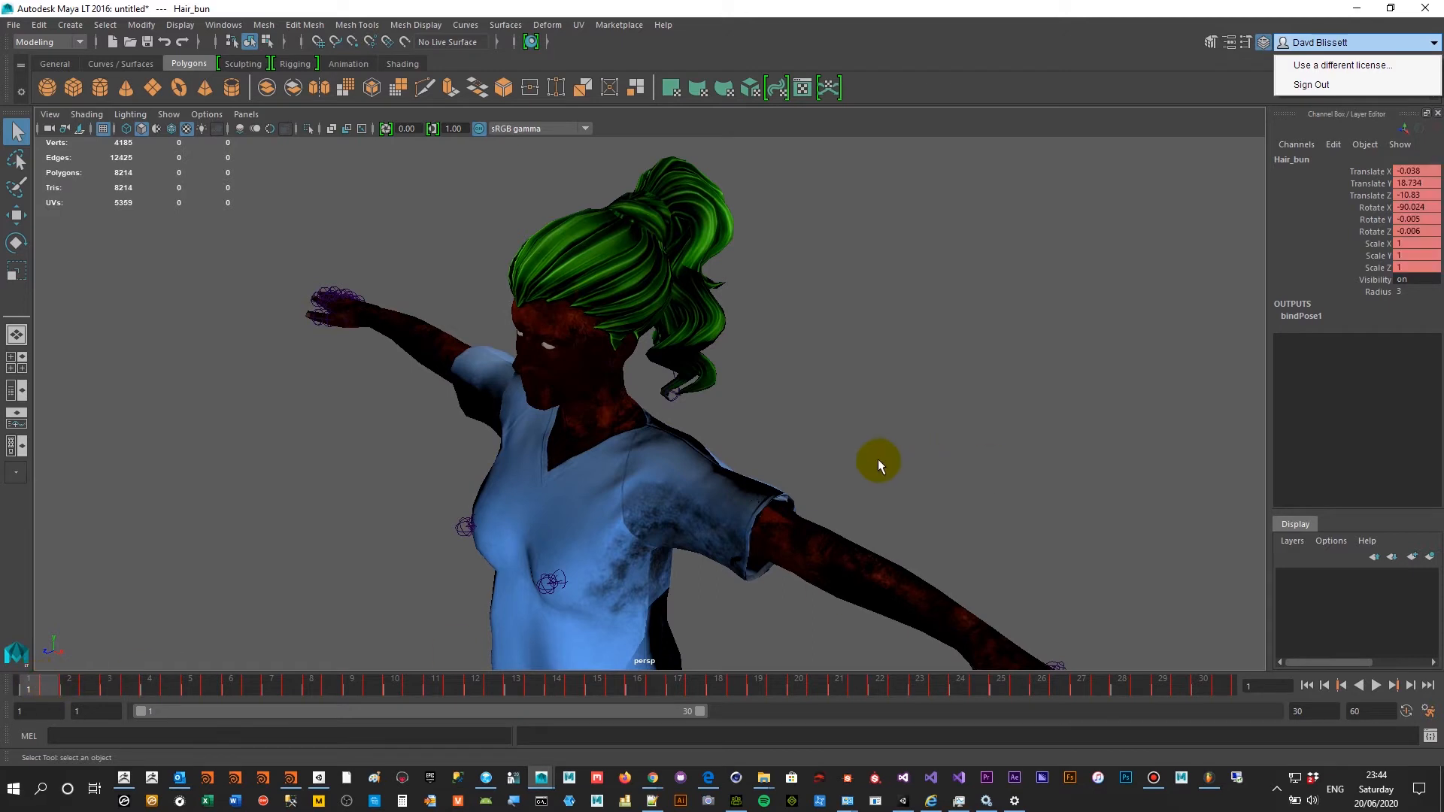
{"action": "left_click", "coordinate": [585, 275]}
{"action": "left_click_drag", "start_coordinate": [580, 332], "coordinate": [647, 342], "text": "alt"}
{"action": "scroll", "coordinate": [642, 339], "scroll_direction": "down", "scroll_amount": 4}
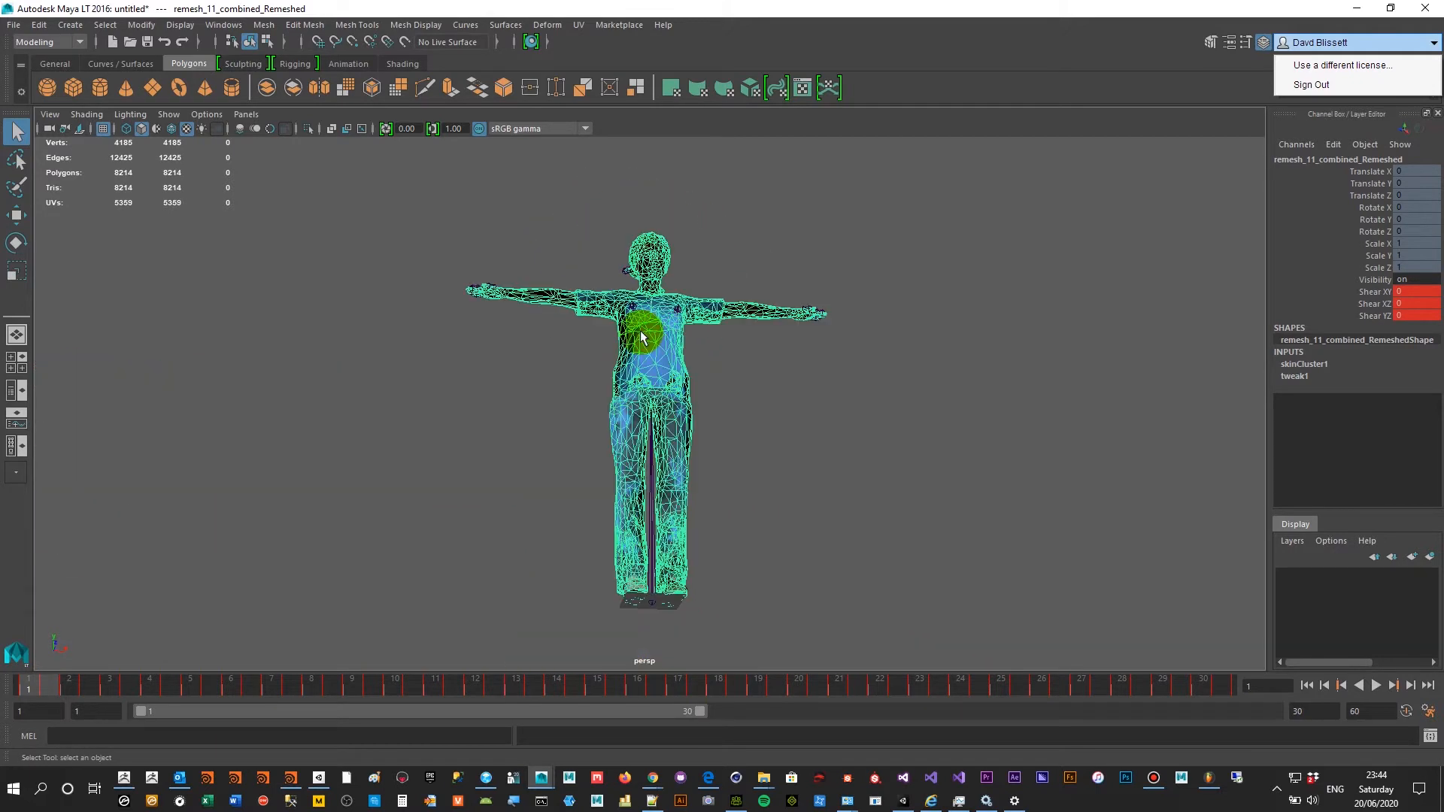
- Examine the combined remeshed character's wireframe from the full body to the face, then the ponytail and neck from the side
{"action": "scroll", "coordinate": [593, 376], "scroll_direction": "up", "scroll_amount": 1}
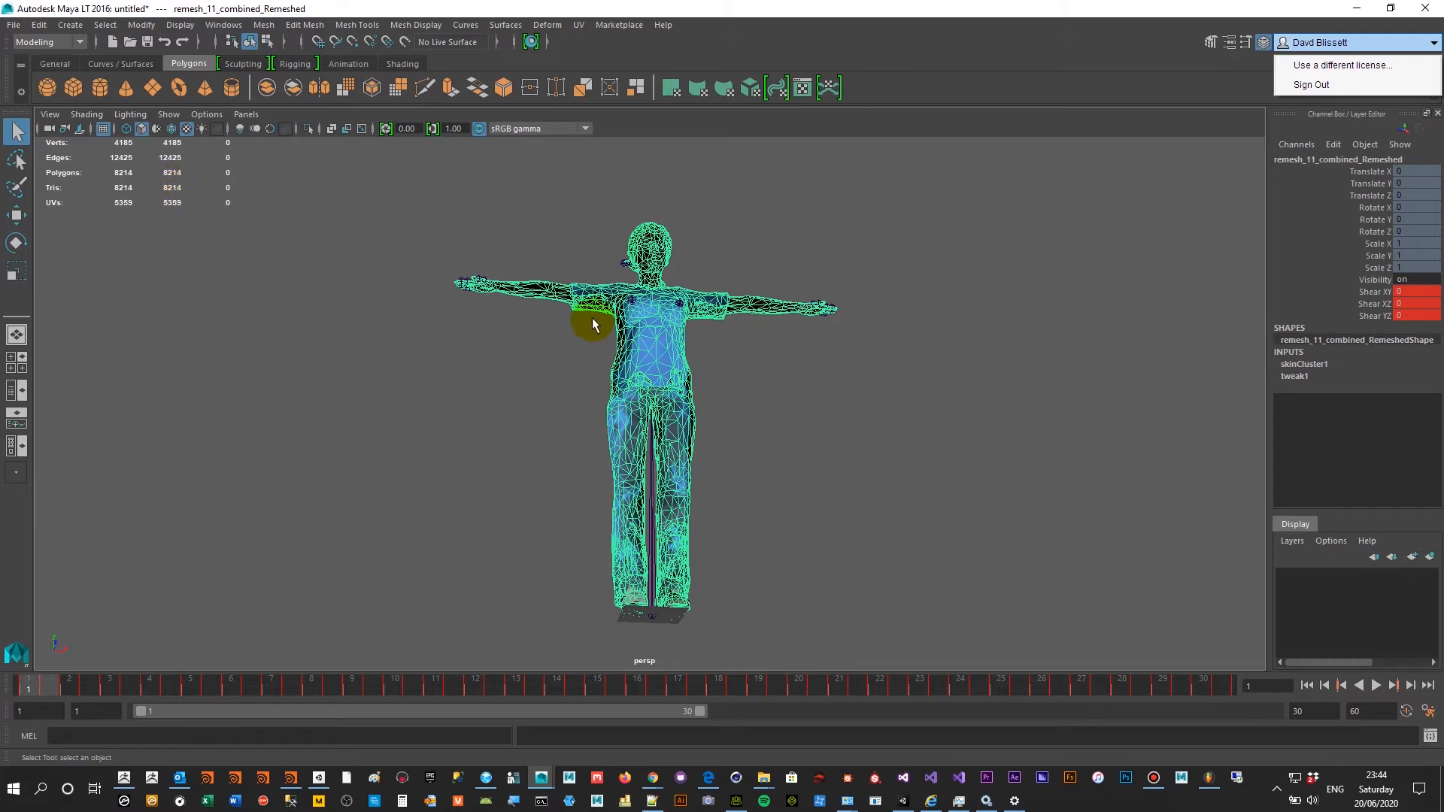
{"action": "mouse_move", "coordinate": [574, 348]}
{"action": "left_mouse_down", "text": "alt"}
{"action": "mouse_move", "coordinate": [557, 438]}
{"action": "mouse_move", "coordinate": [592, 331]}
{"action": "left_mouse_up", "text": "alt"}
{"action": "scroll", "coordinate": [594, 319], "scroll_direction": "up", "scroll_amount": 5}
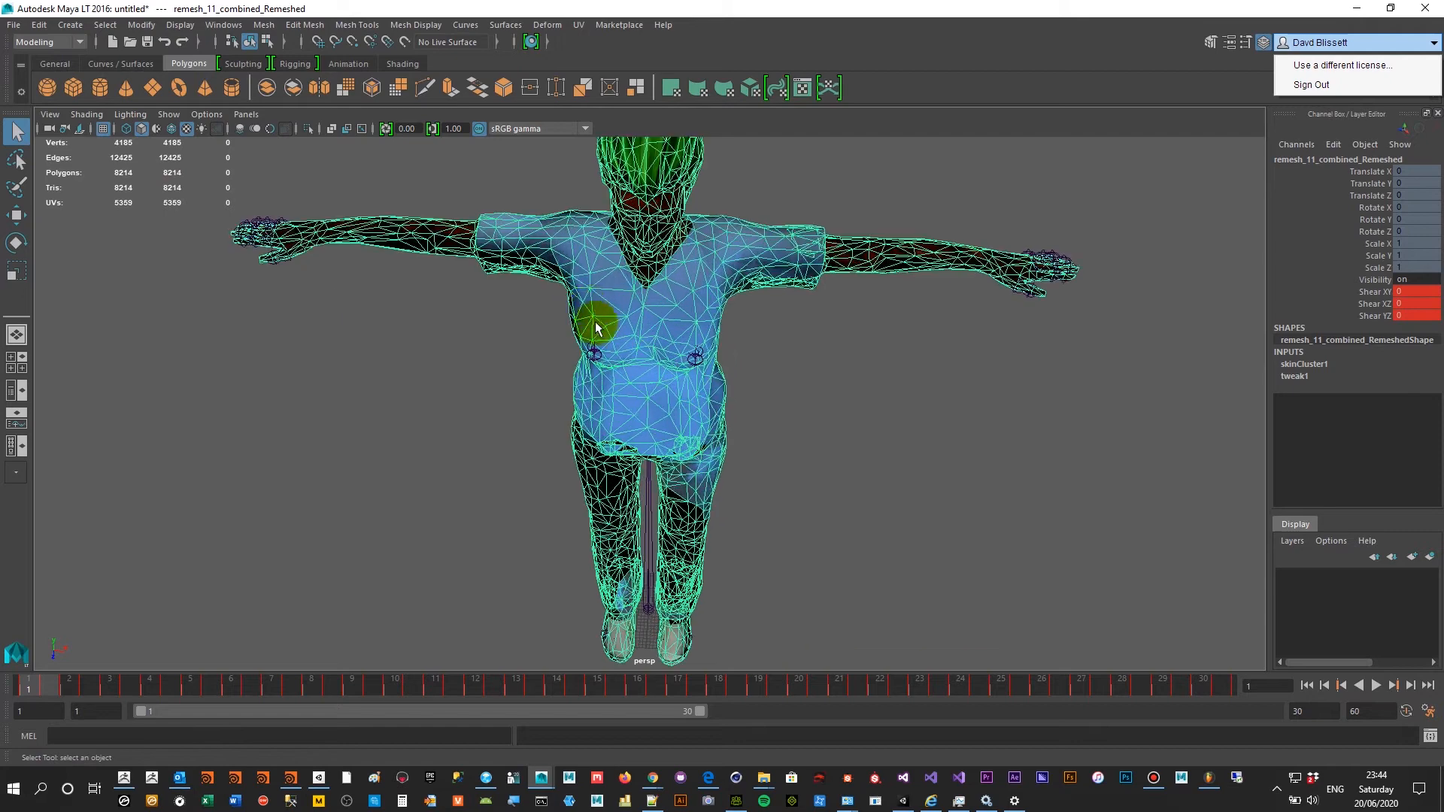
{"action": "middle_click_drag", "start_coordinate": [597, 307], "coordinate": [585, 451], "text": "alt"}
{"action": "right_click_drag", "start_coordinate": [585, 451], "coordinate": [714, 528], "text": "alt"}
{"action": "middle_click_drag", "start_coordinate": [672, 400], "coordinate": [645, 467], "text": "alt"}
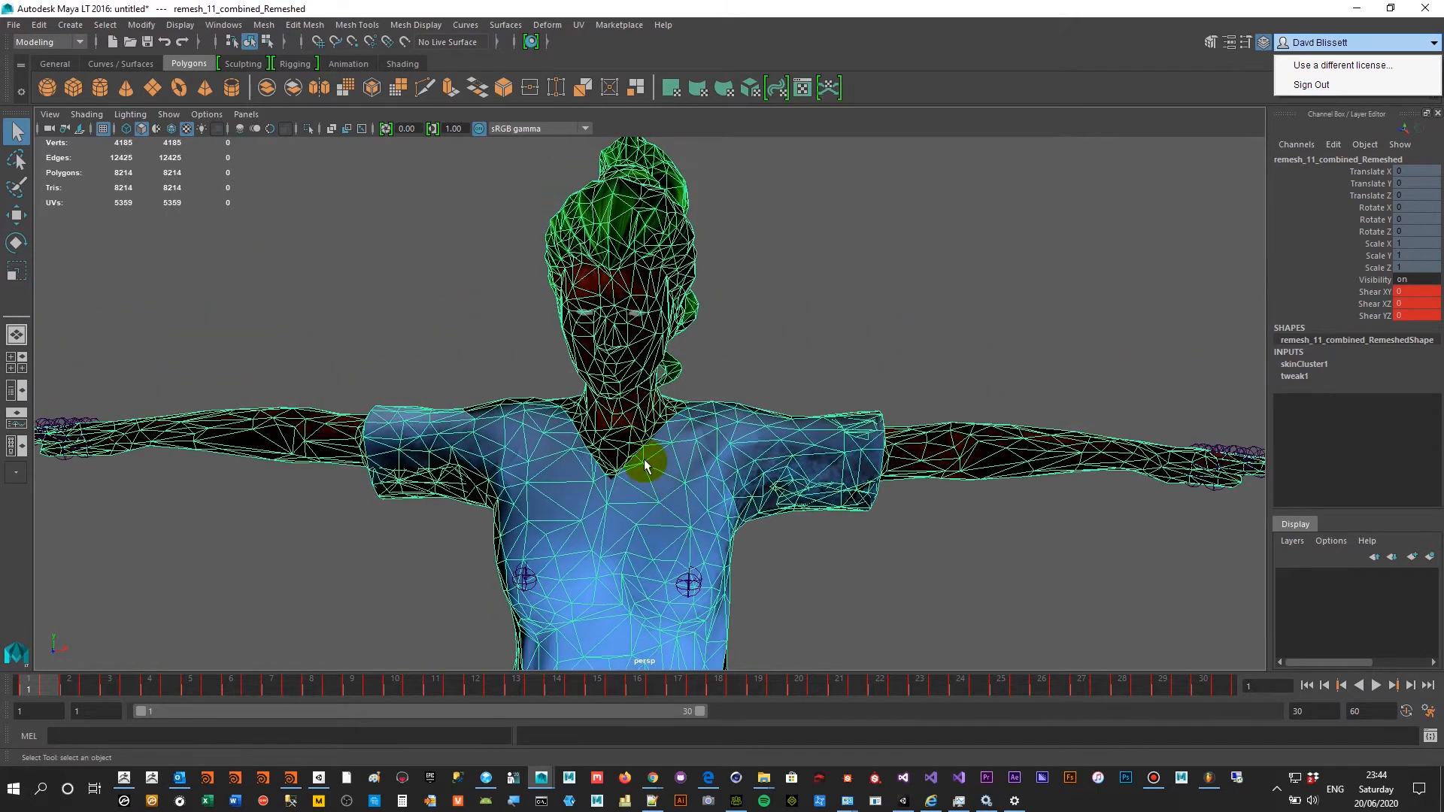
{"action": "scroll", "coordinate": [639, 455], "scroll_direction": "up", "scroll_amount": 4}
{"action": "left_click_drag", "start_coordinate": [597, 449], "coordinate": [451, 429], "text": "alt"}
{"action": "right_click_drag", "start_coordinate": [451, 429], "coordinate": [517, 525], "text": "alt"}
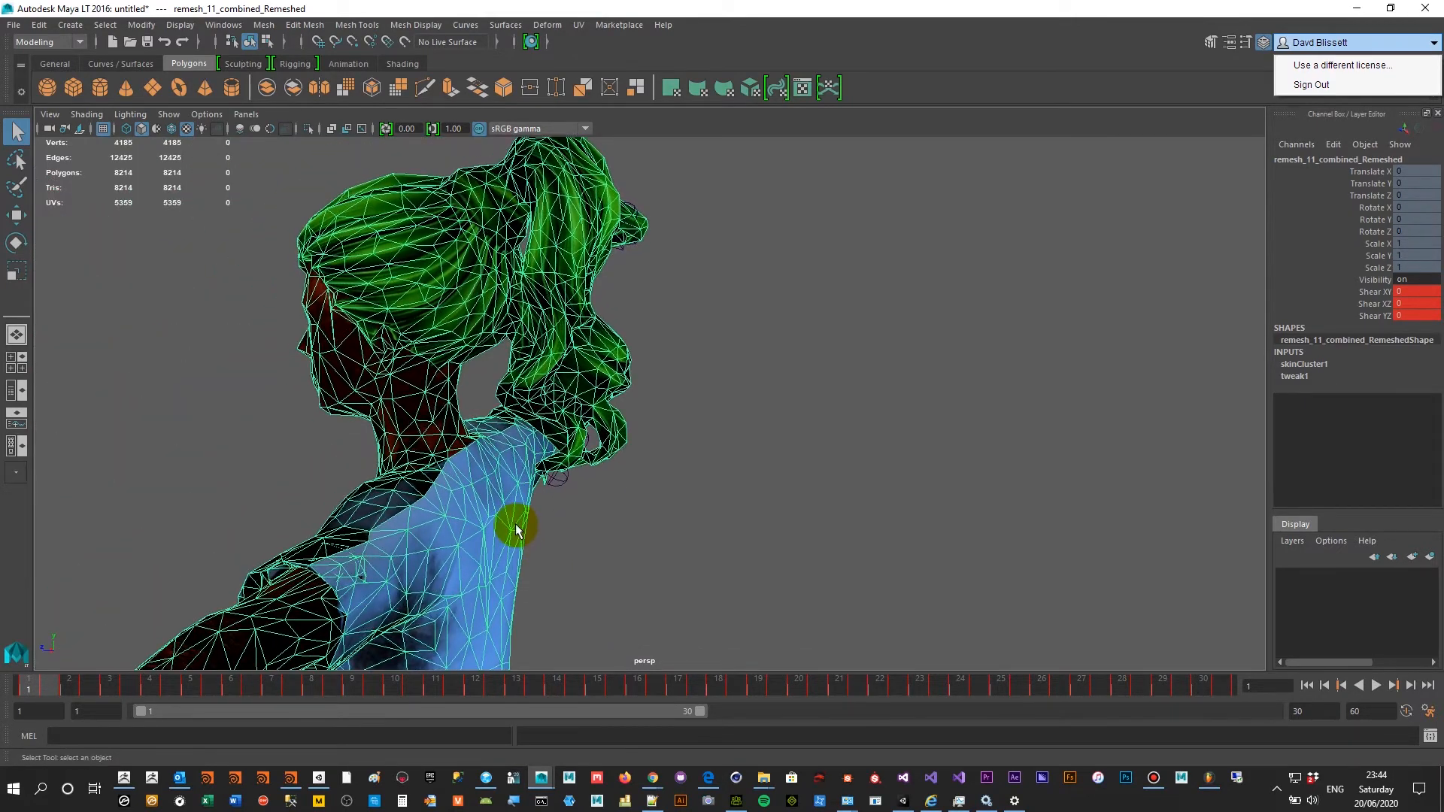
- Switch to Character Creator, close the FBX export settings, and display the Hair mesh as Wireframe
{"action": "key", "text": "alt+Tab"}
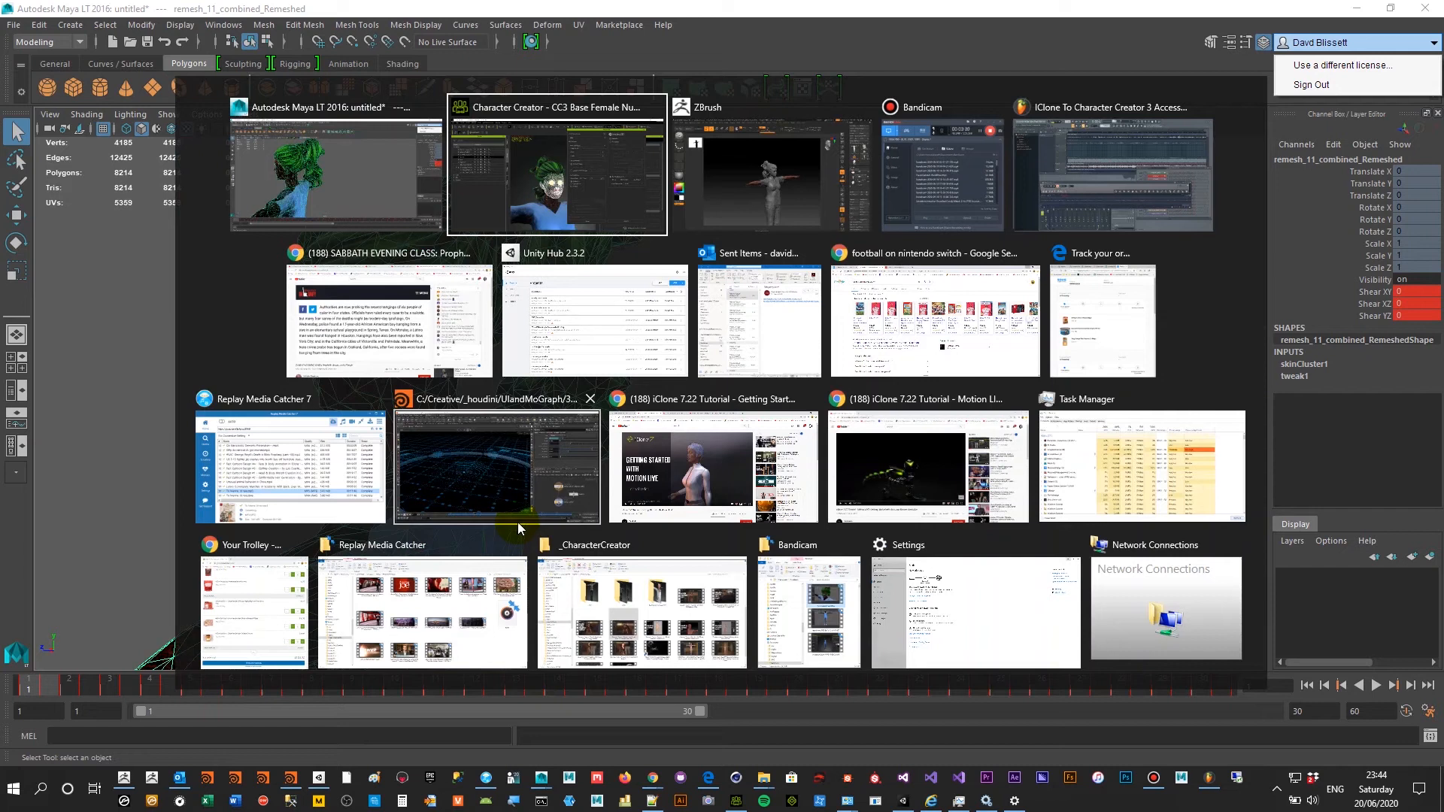
{"action": "key", "text": "alt+Tab"}
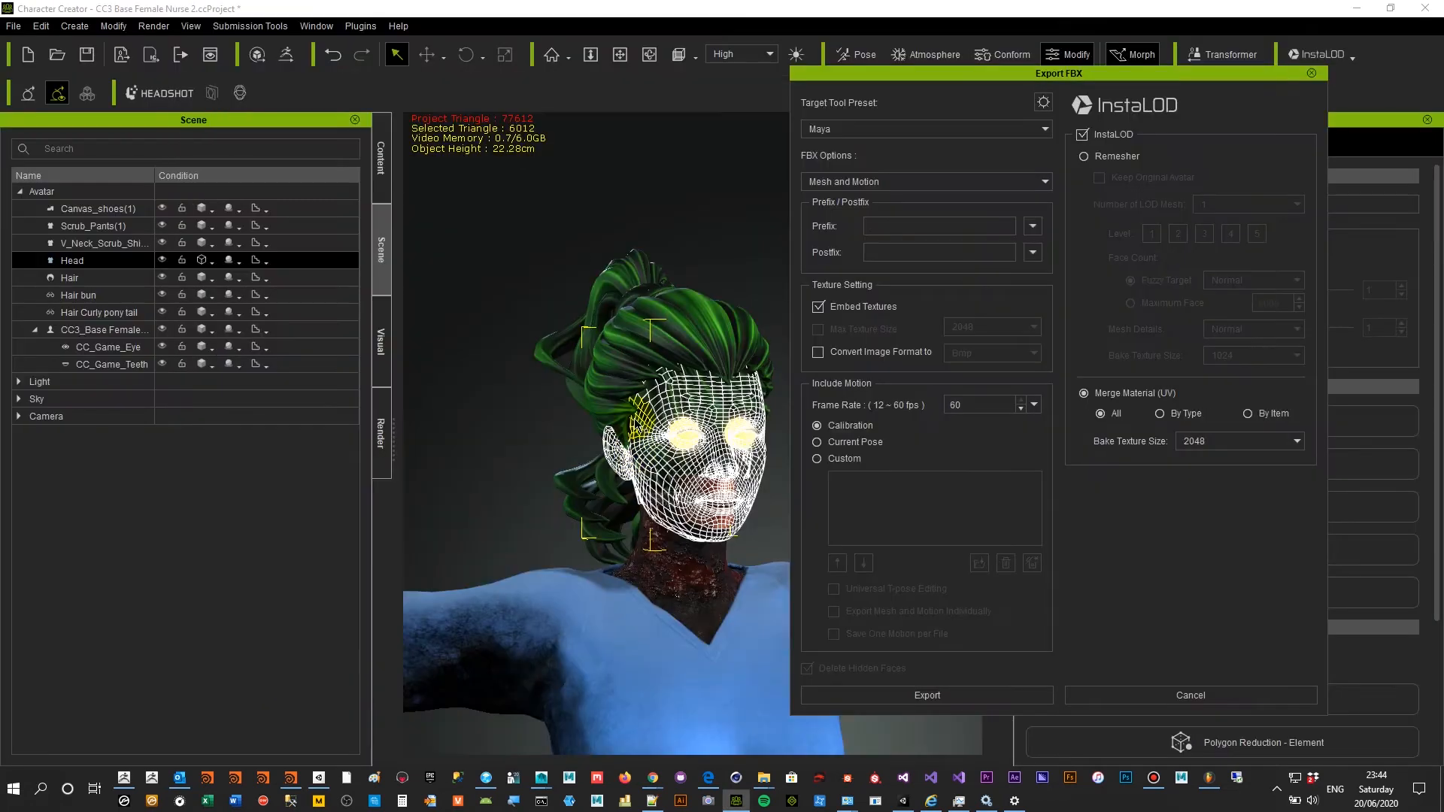
{"action": "left_click", "coordinate": [1311, 74]}
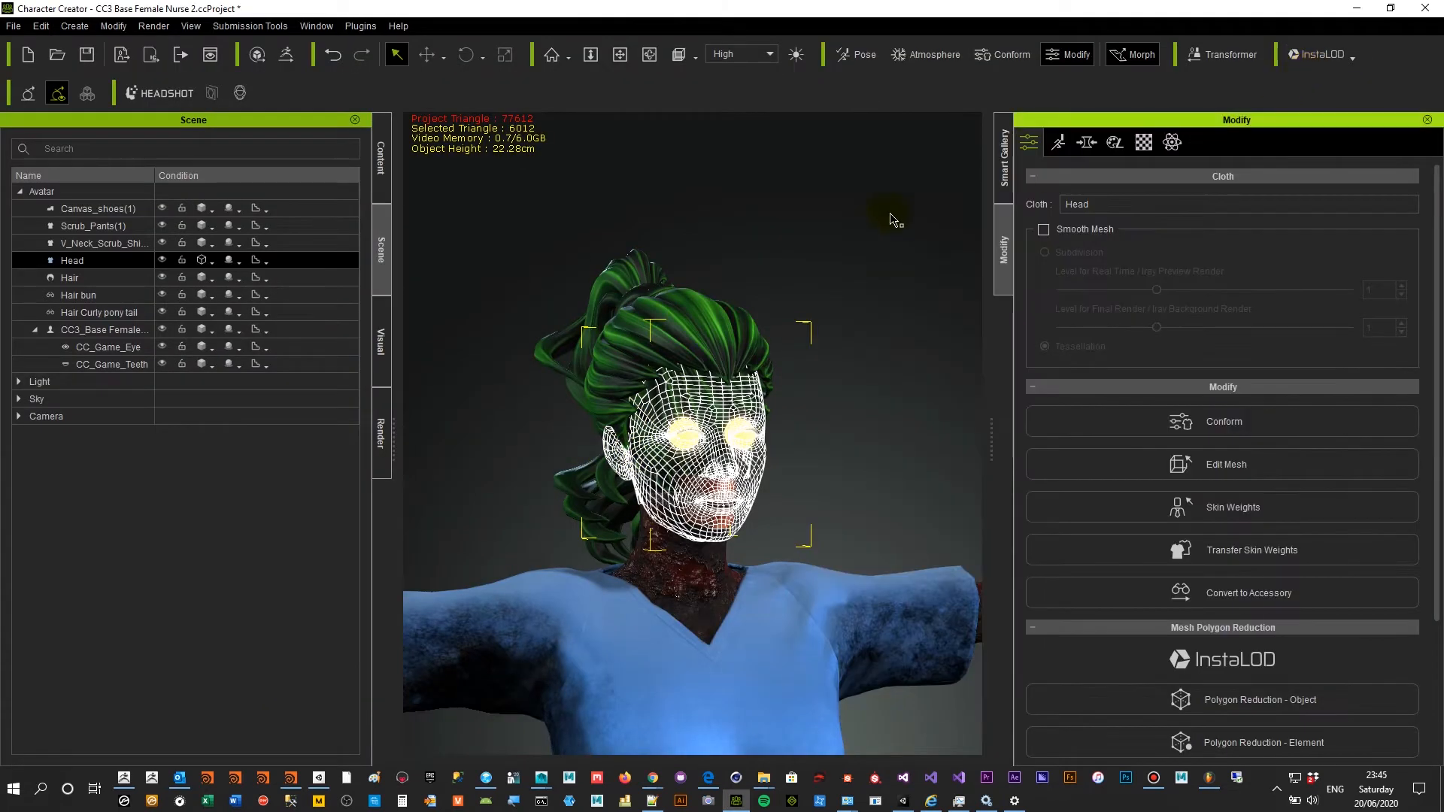
{"action": "left_click", "coordinate": [699, 342]}
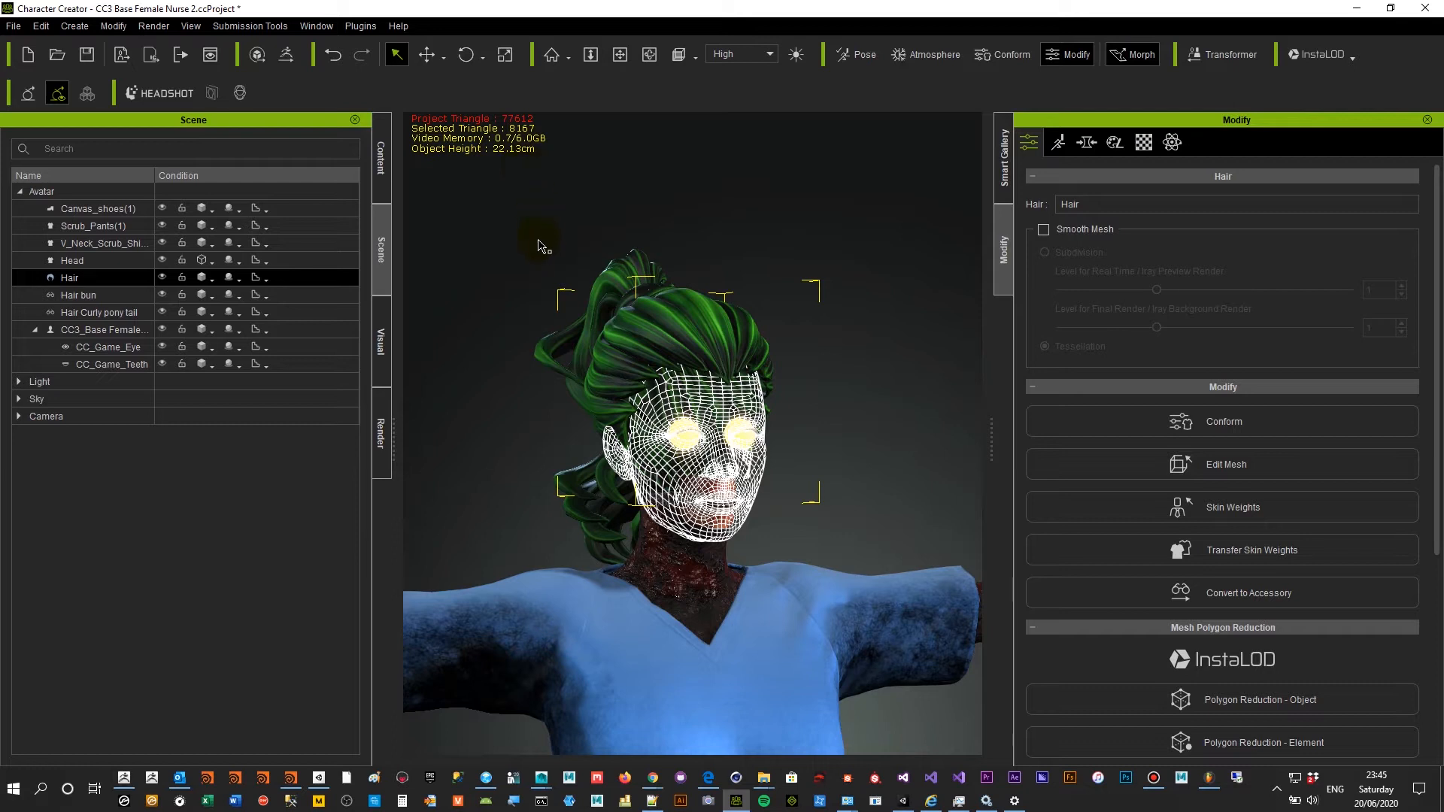
{"action": "left_click", "coordinate": [213, 280]}
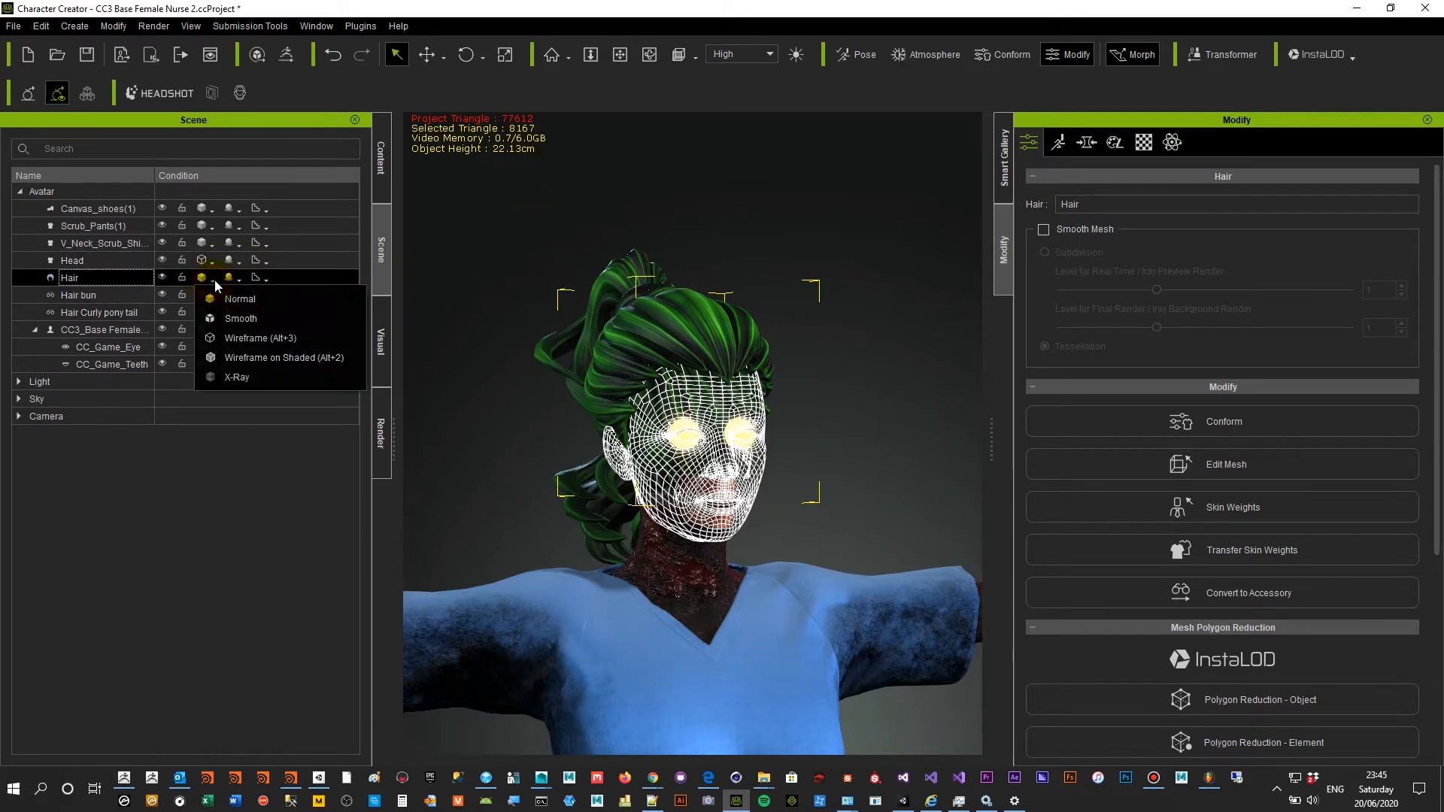
{"action": "left_click", "coordinate": [256, 339]}
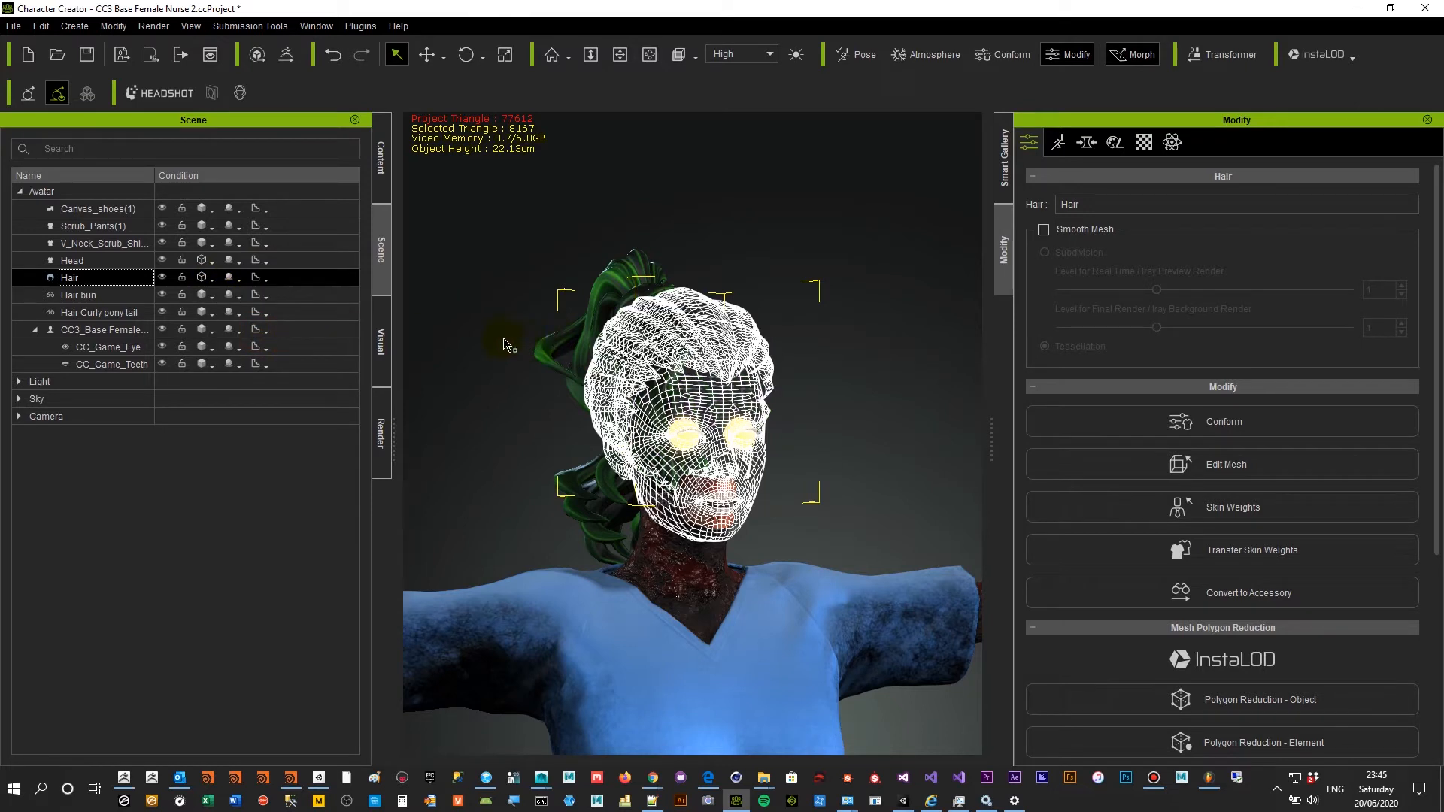
- Return the Head mesh to Normal display and view the character's ponytail from the side
{"action": "left_click", "coordinate": [210, 262]}
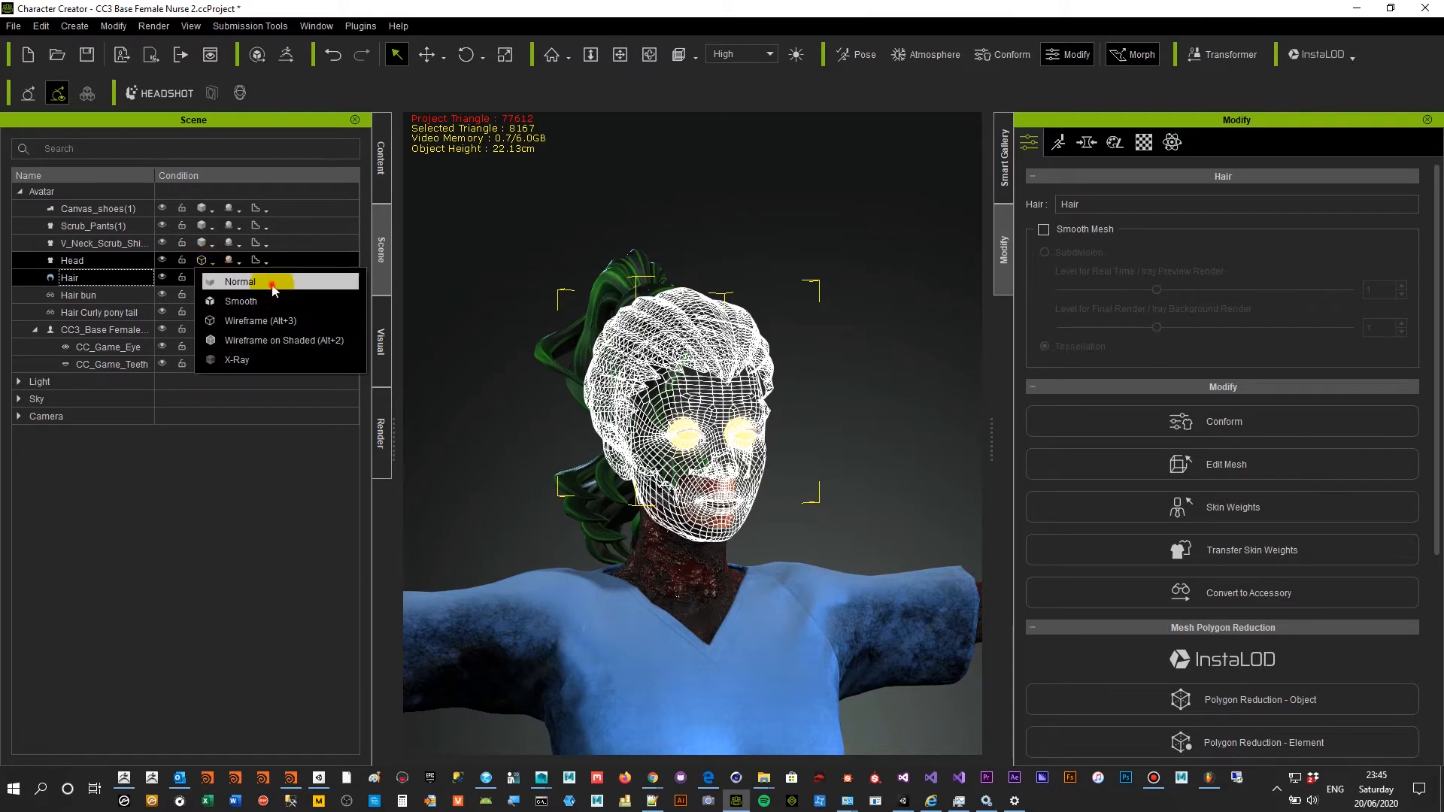
{"action": "left_click", "coordinate": [255, 301]}
{"action": "right_click_drag", "start_coordinate": [596, 307], "coordinate": [674, 315]}
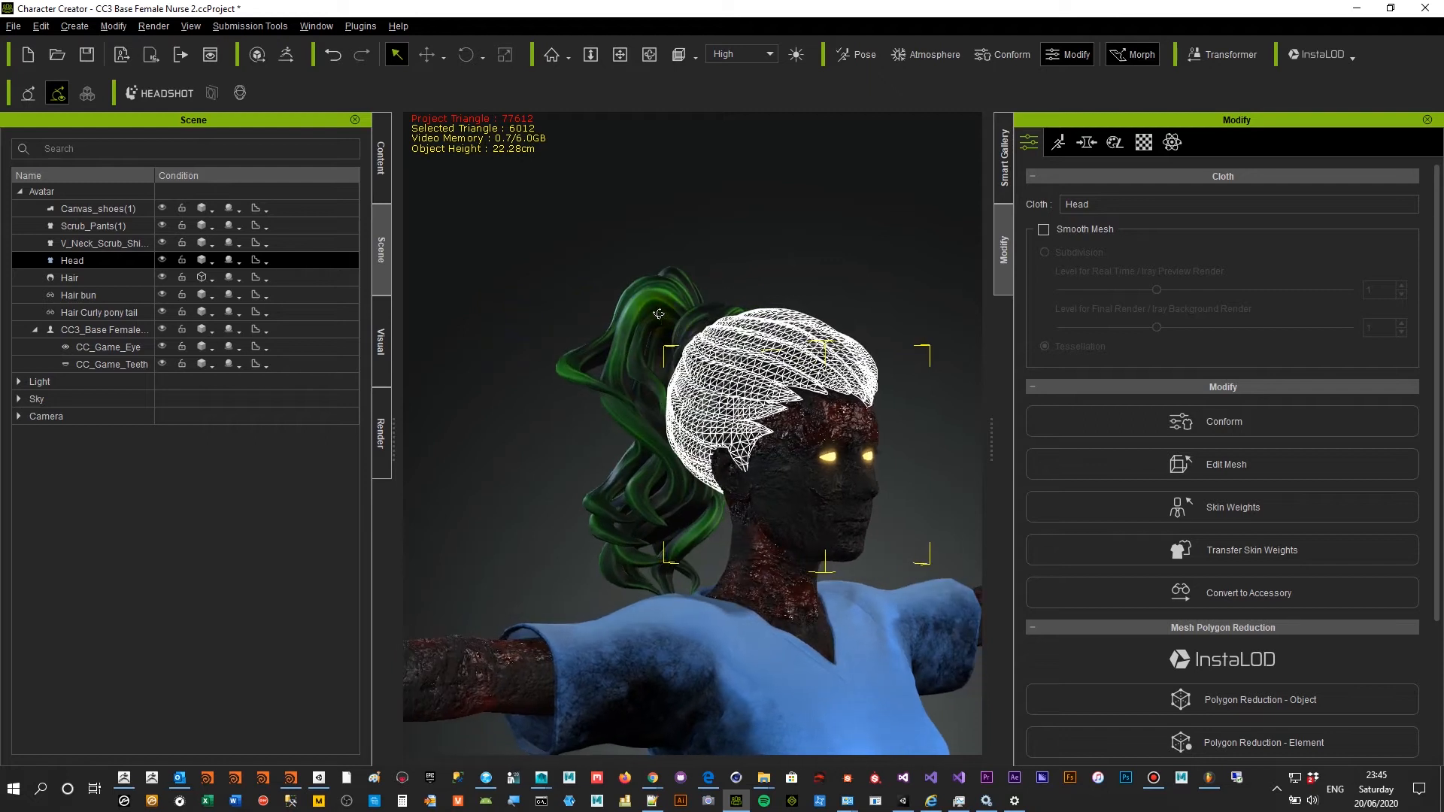
- Display the Hair Curly pony tail accessory as Wireframe and inspect its mesh from several angles
{"action": "left_click", "coordinate": [141, 313]}
{"action": "left_click", "coordinate": [210, 314]}
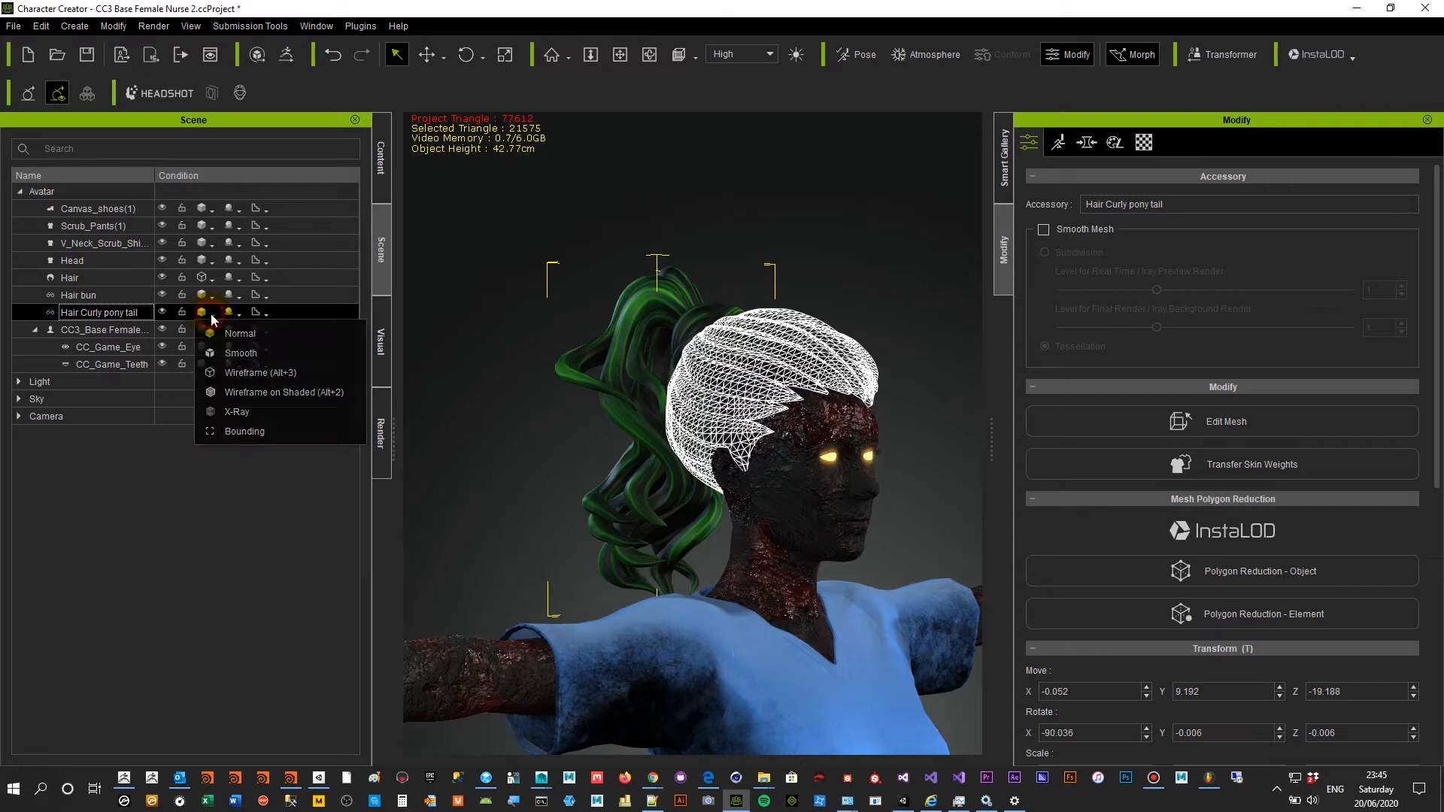
{"action": "left_click", "coordinate": [323, 348]}
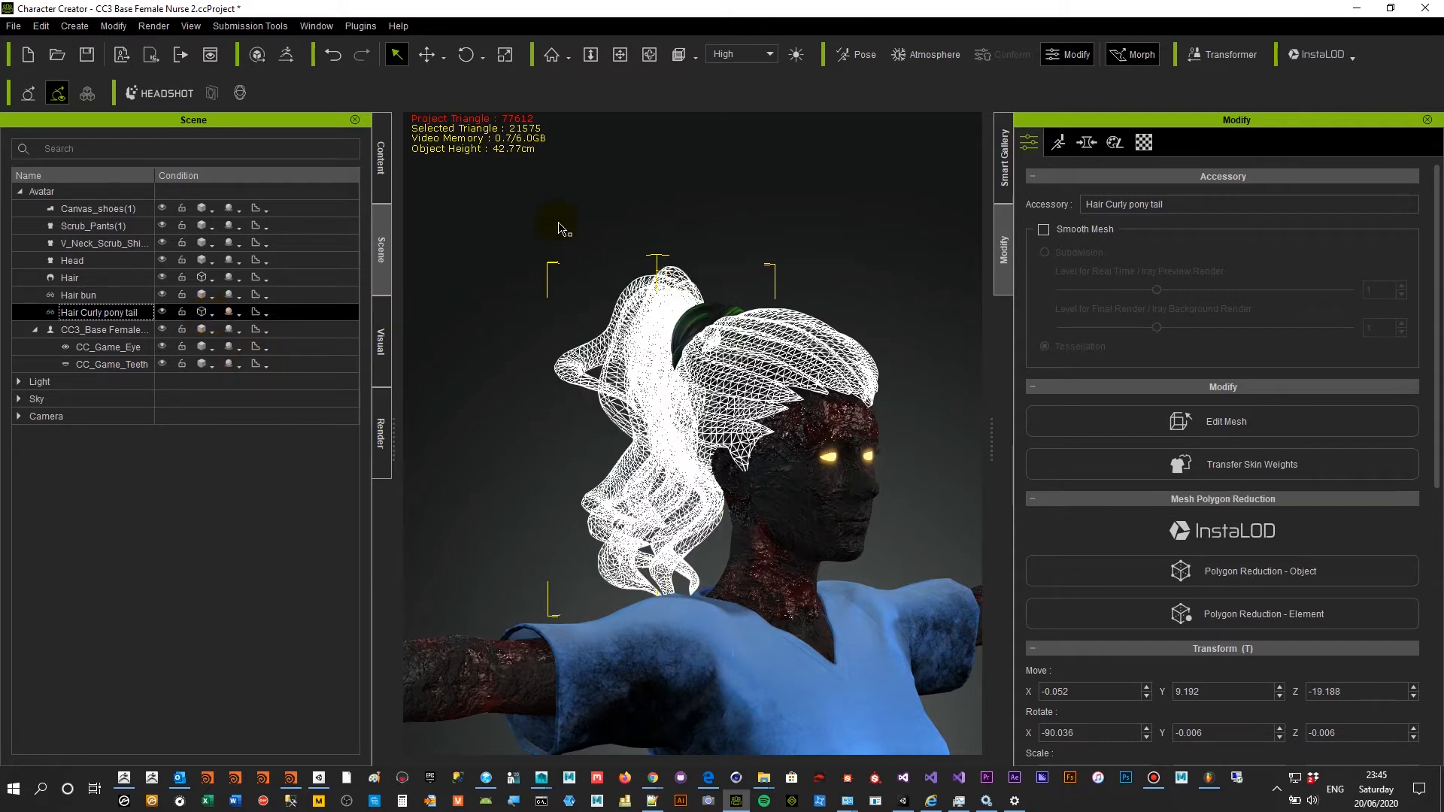
{"action": "right_click_drag", "start_coordinate": [554, 212], "coordinate": [695, 258]}
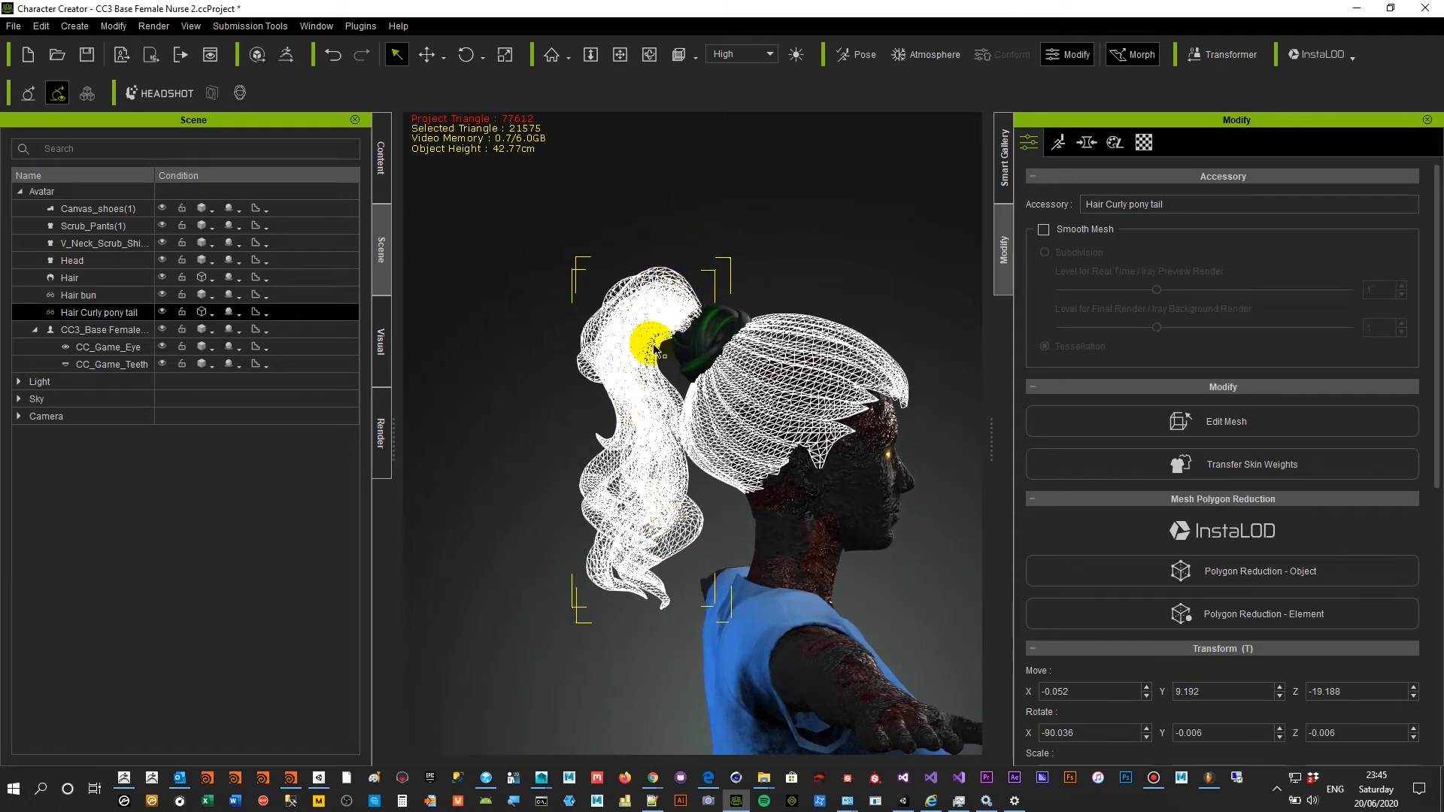
{"action": "right_click_drag", "start_coordinate": [638, 402], "coordinate": [501, 430]}
- Switch to Maya LT and examine the remeshed character's wireframe around the hair, torso, arms and face
{"action": "key", "text": "alt+Tab"}
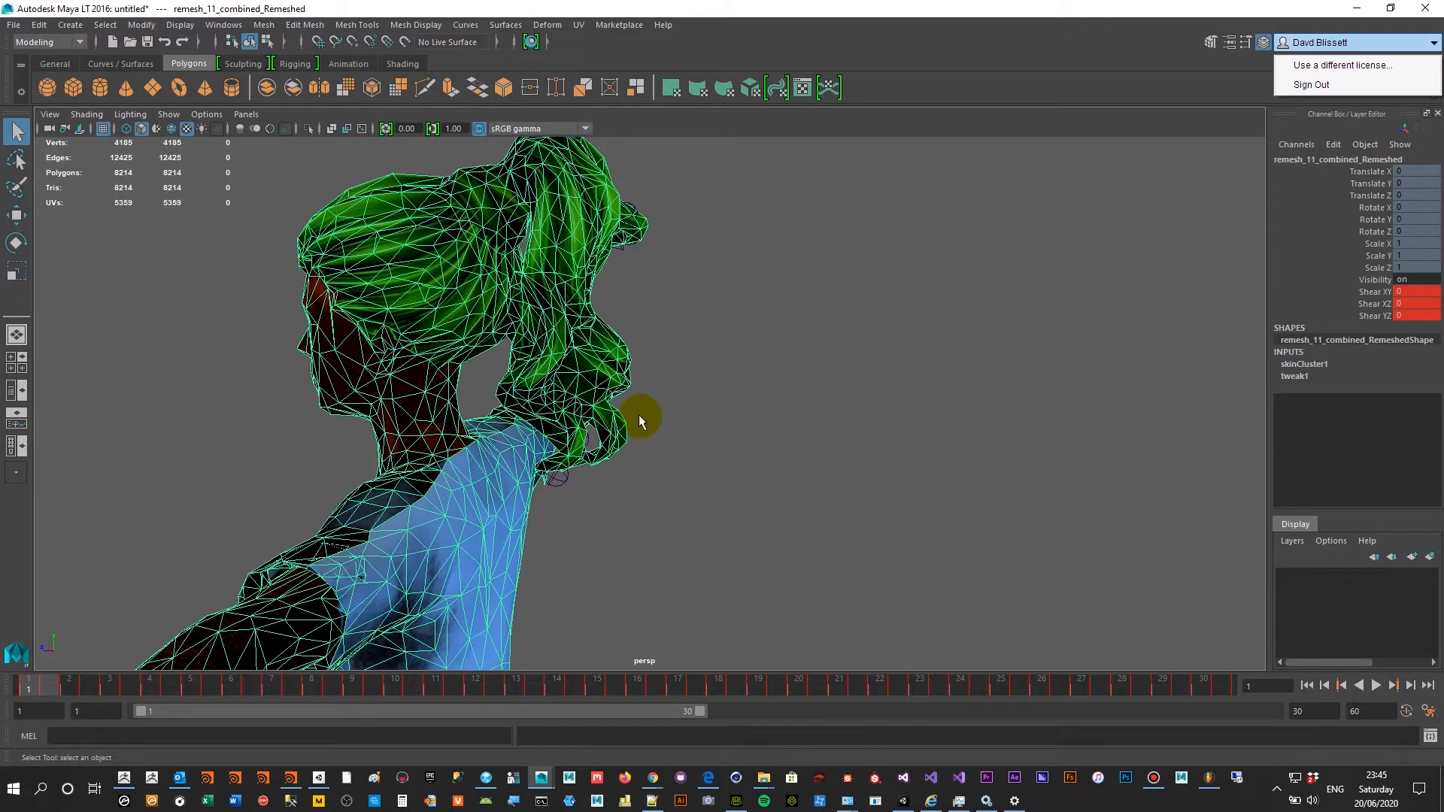
{"action": "left_click_drag", "start_coordinate": [639, 414], "coordinate": [876, 338], "text": "alt"}
{"action": "middle_click_drag", "start_coordinate": [746, 369], "coordinate": [763, 171], "text": "alt"}
{"action": "middle_click_drag", "start_coordinate": [767, 345], "coordinate": [797, 252], "text": "alt"}
{"action": "left_click_drag", "start_coordinate": [733, 379], "coordinate": [758, 507], "text": "alt"}
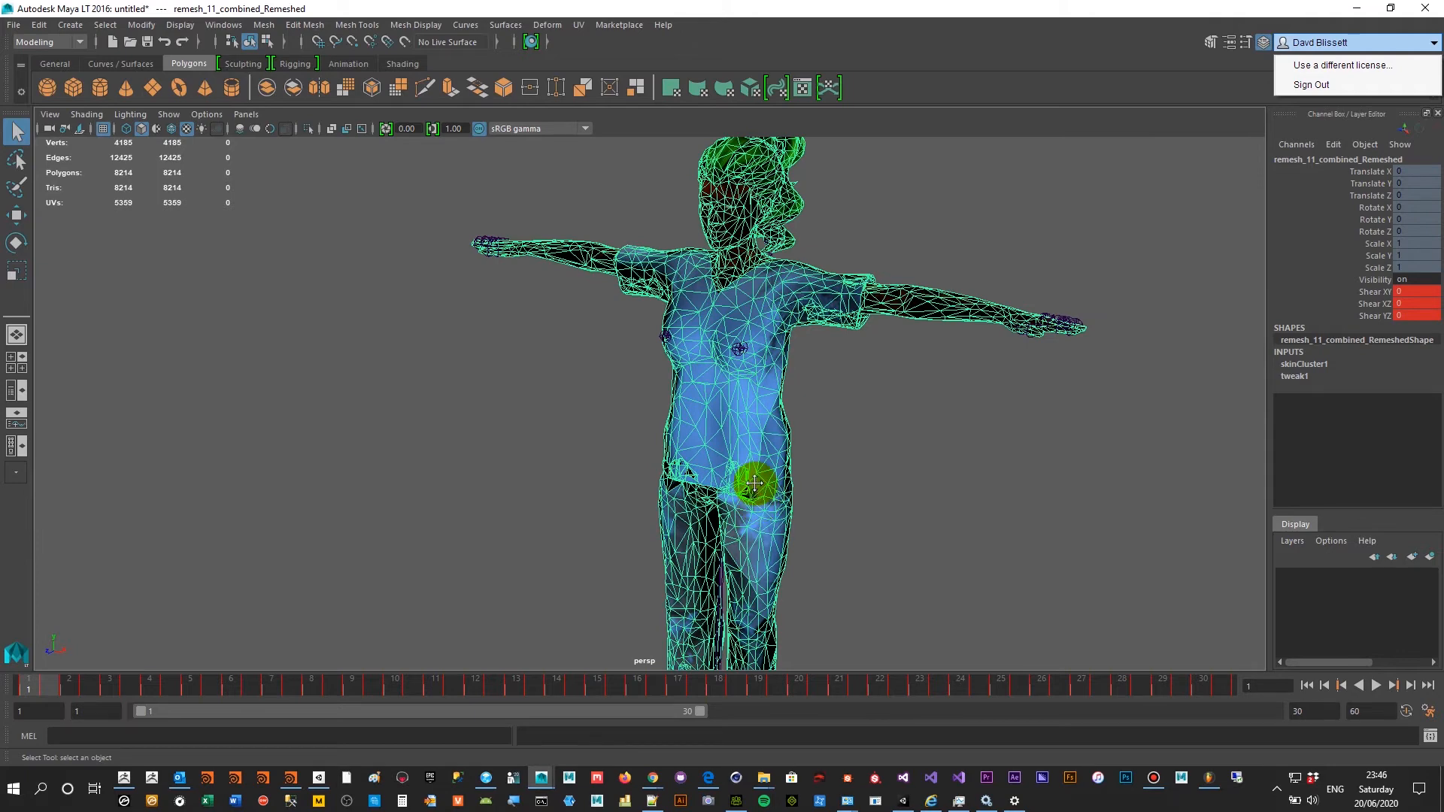
{"action": "middle_click_drag", "start_coordinate": [754, 482], "coordinate": [757, 532], "text": "alt"}
{"action": "scroll", "coordinate": [758, 503], "scroll_direction": "up", "scroll_amount": 3}
{"action": "left_click_drag", "start_coordinate": [751, 464], "coordinate": [752, 304], "text": "alt"}
{"action": "scroll", "coordinate": [605, 439], "scroll_direction": "up", "scroll_amount": 3}
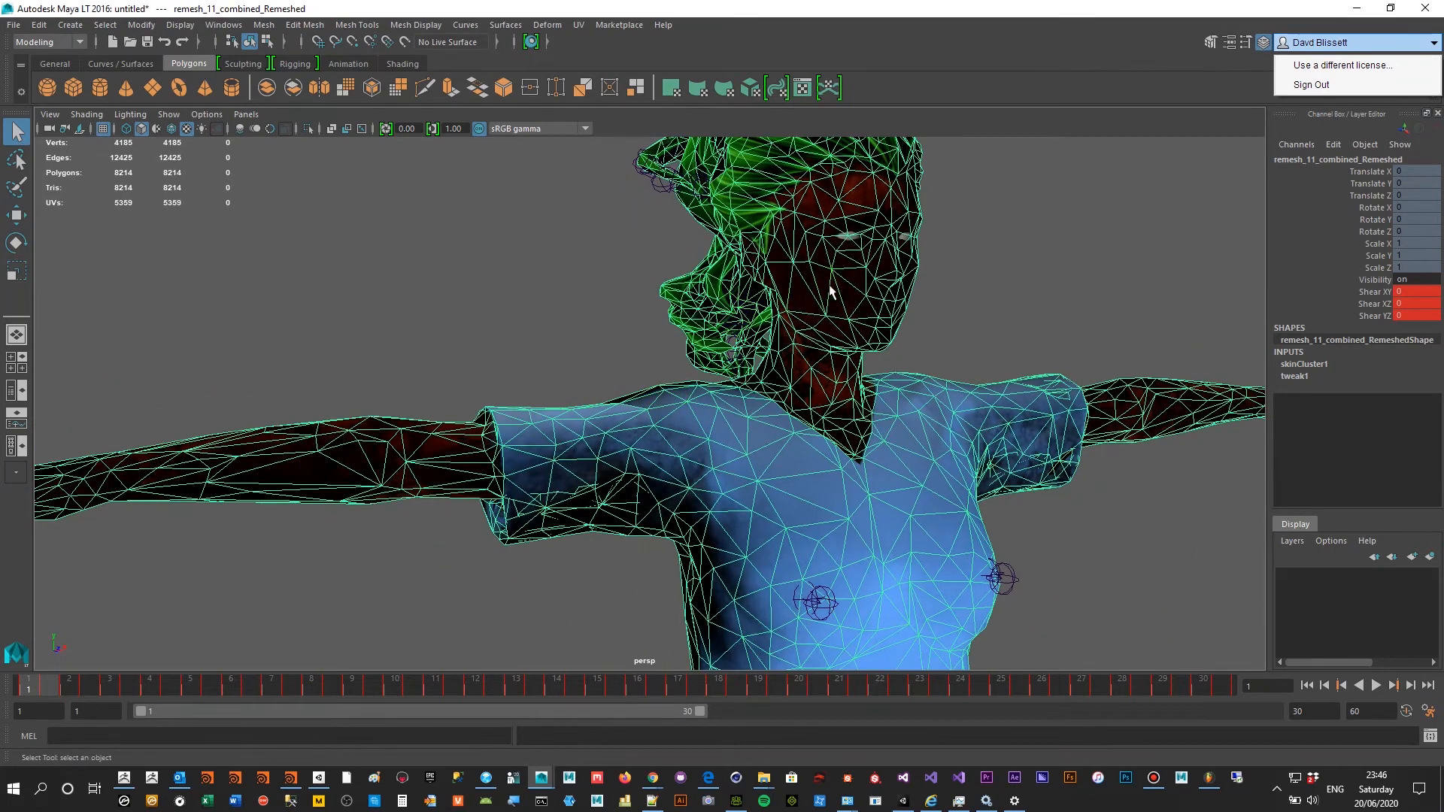
{"action": "left_click_drag", "start_coordinate": [893, 274], "coordinate": [768, 331], "text": "alt"}
- Deselect the mesh to view the textured character from the side, and try to pick the mesh at the face
{"action": "left_click", "coordinate": [825, 329]}
{"action": "right_click_drag", "start_coordinate": [768, 339], "coordinate": [819, 372], "text": "alt"}
{"action": "left_click_drag", "start_coordinate": [796, 408], "coordinate": [697, 347], "text": "alt"}
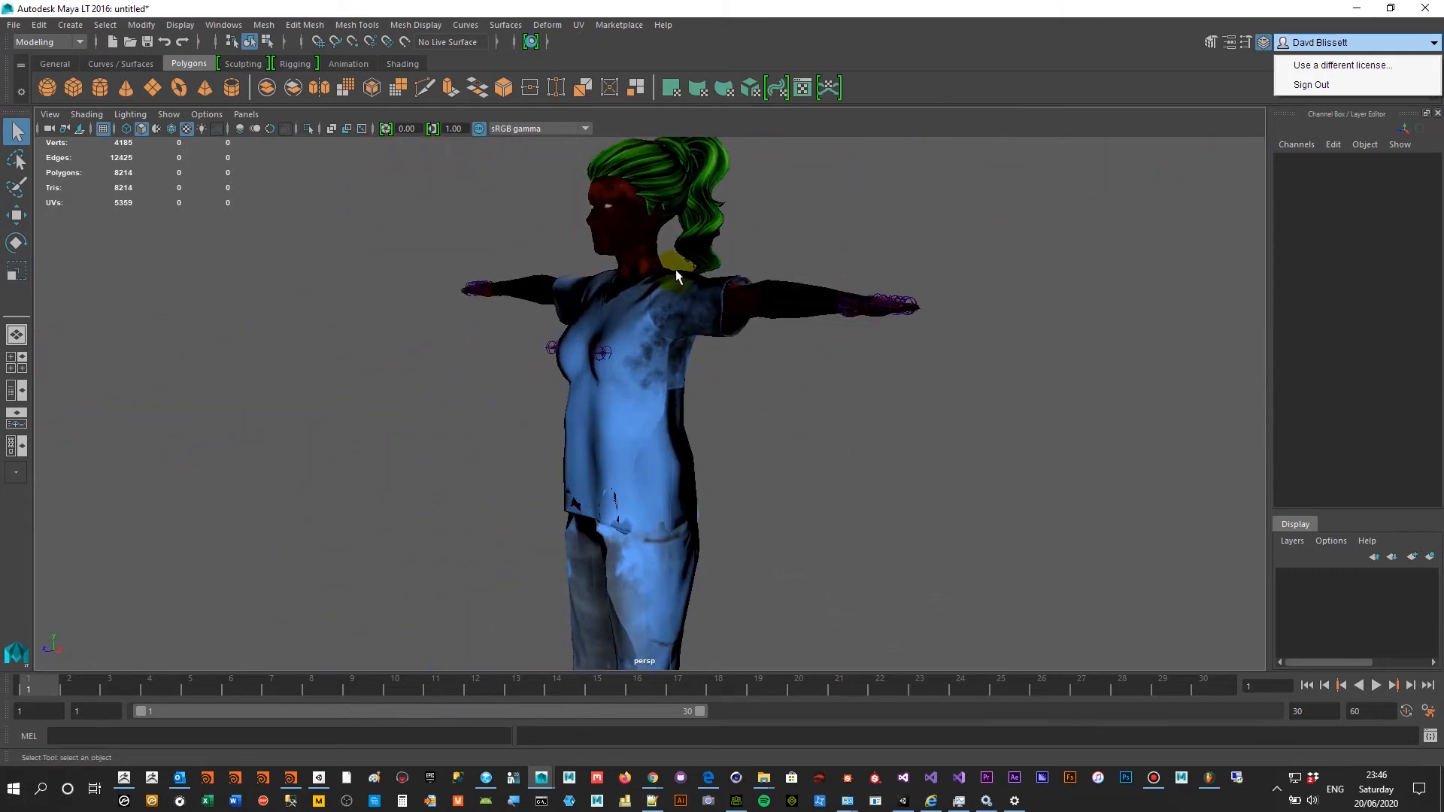
{"action": "left_click", "coordinate": [611, 234]}
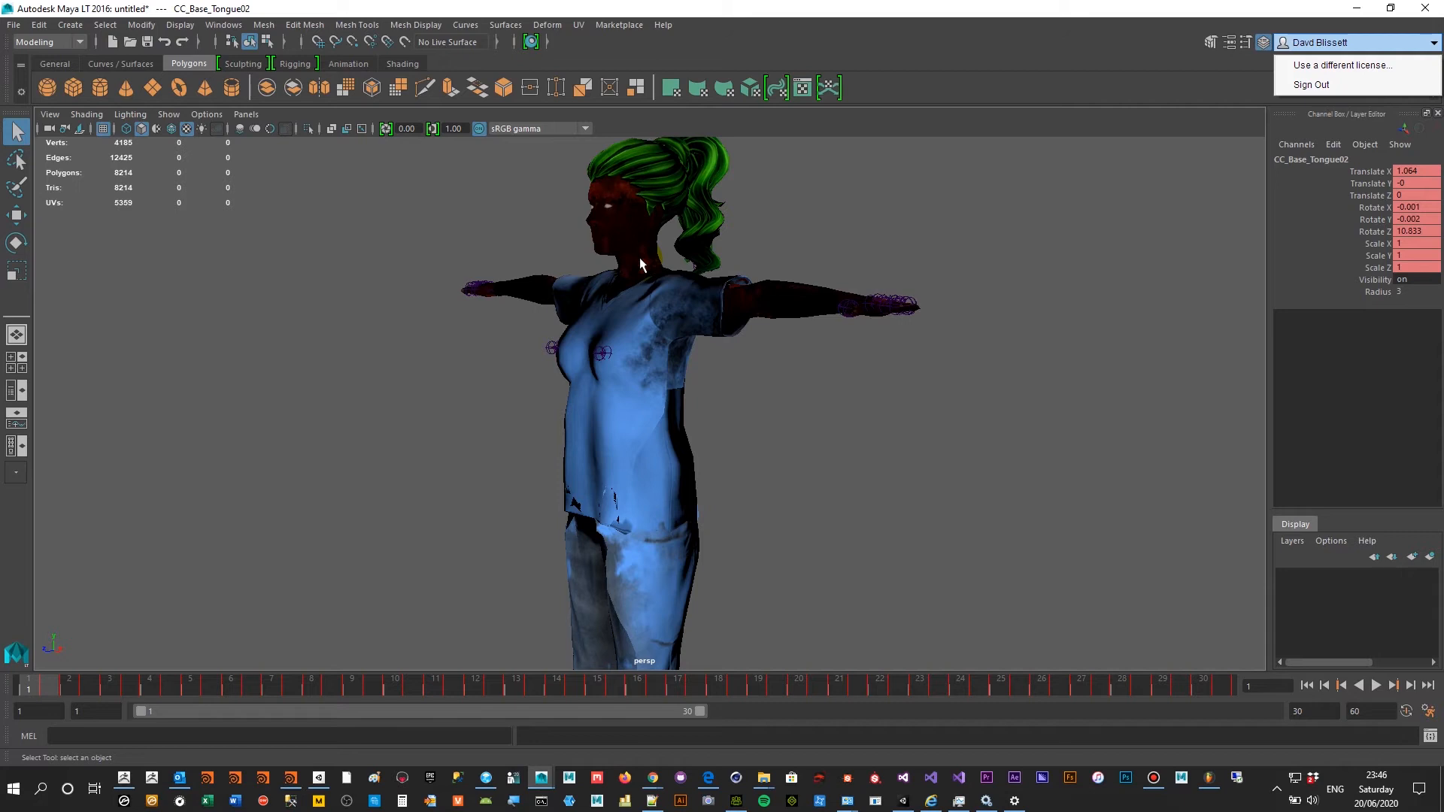
{"action": "left_click_drag", "start_coordinate": [602, 287], "coordinate": [721, 309], "text": "alt"}
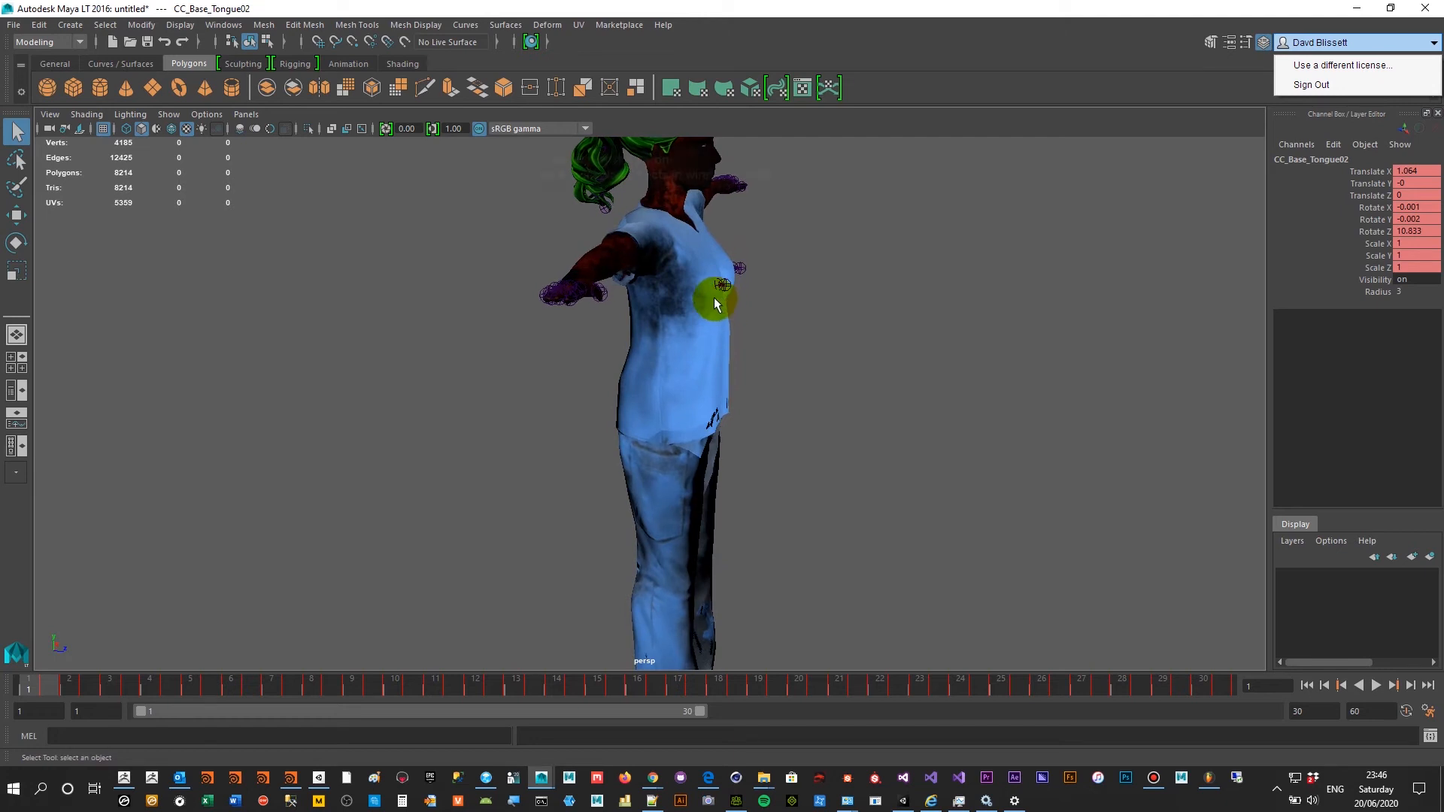
- Display the character shaded without textures and select the combined remeshed mesh to inspect its upper body
{"action": "key", "text": "5"}
{"action": "left_click", "coordinate": [715, 304]}
{"action": "left_click_drag", "start_coordinate": [751, 309], "coordinate": [804, 295], "text": "alt"}
{"action": "scroll", "coordinate": [715, 395], "scroll_direction": "up", "scroll_amount": 3}
{"action": "scroll", "coordinate": [671, 367], "scroll_direction": "up", "scroll_amount": 5}
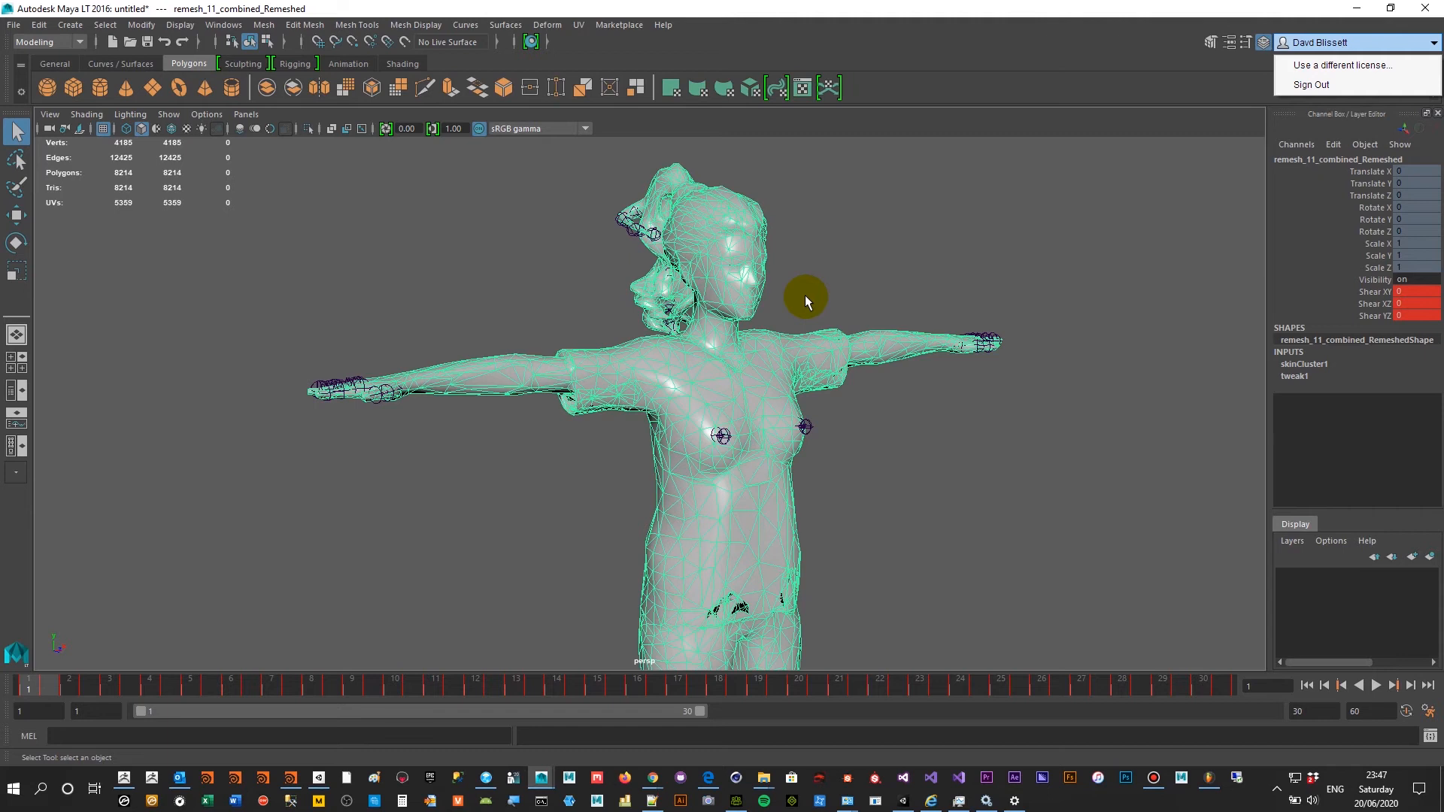
{"action": "left_click_drag", "start_coordinate": [692, 331], "coordinate": [609, 374], "text": "alt"}
- Switch to ZBrush, frame the Head1 subtool to inspect its polygons, and pick the body subtool at the neck
{"action": "key", "text": "alt+Tab"}
{"action": "key", "text": "alt+Tab"}
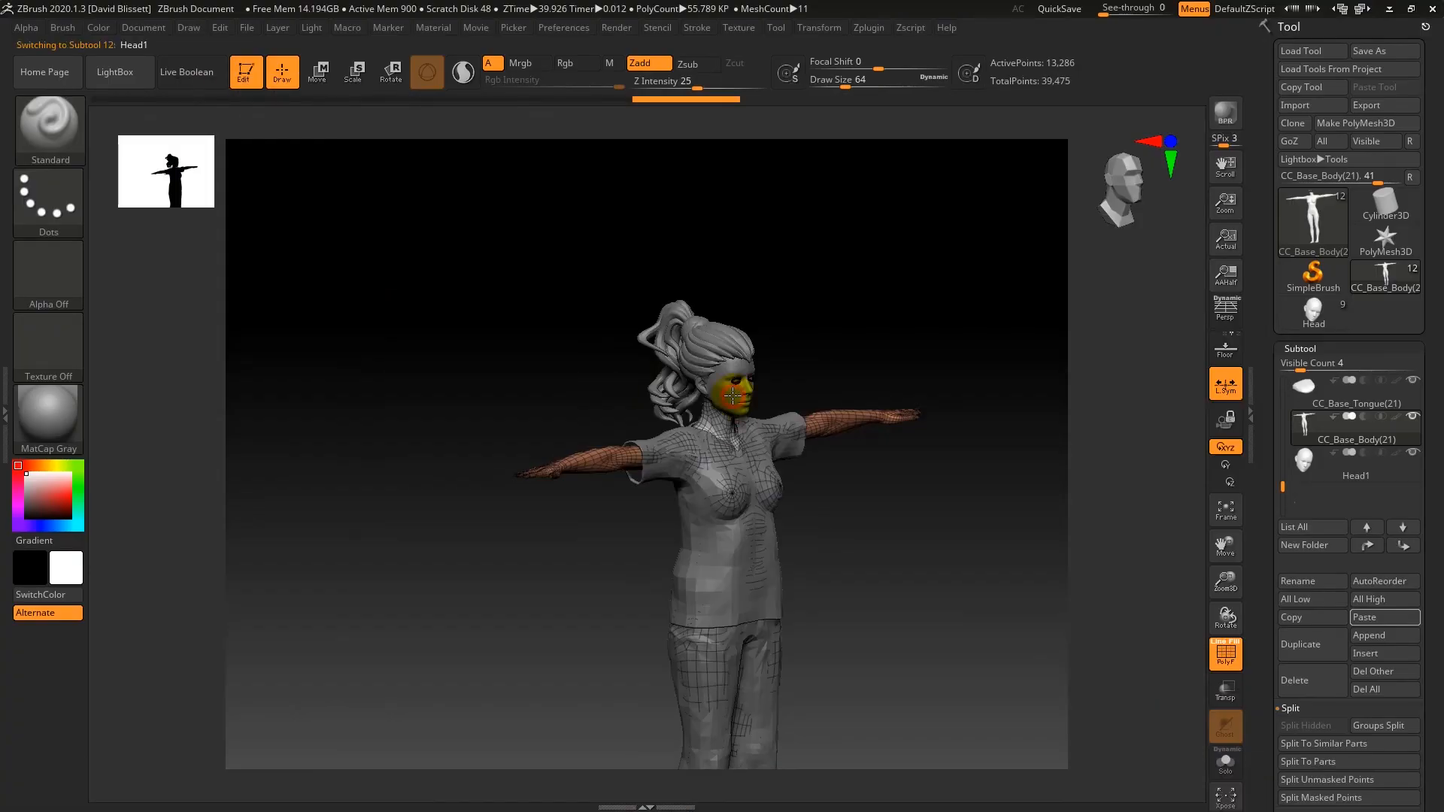
{"action": "key", "text": "f"}
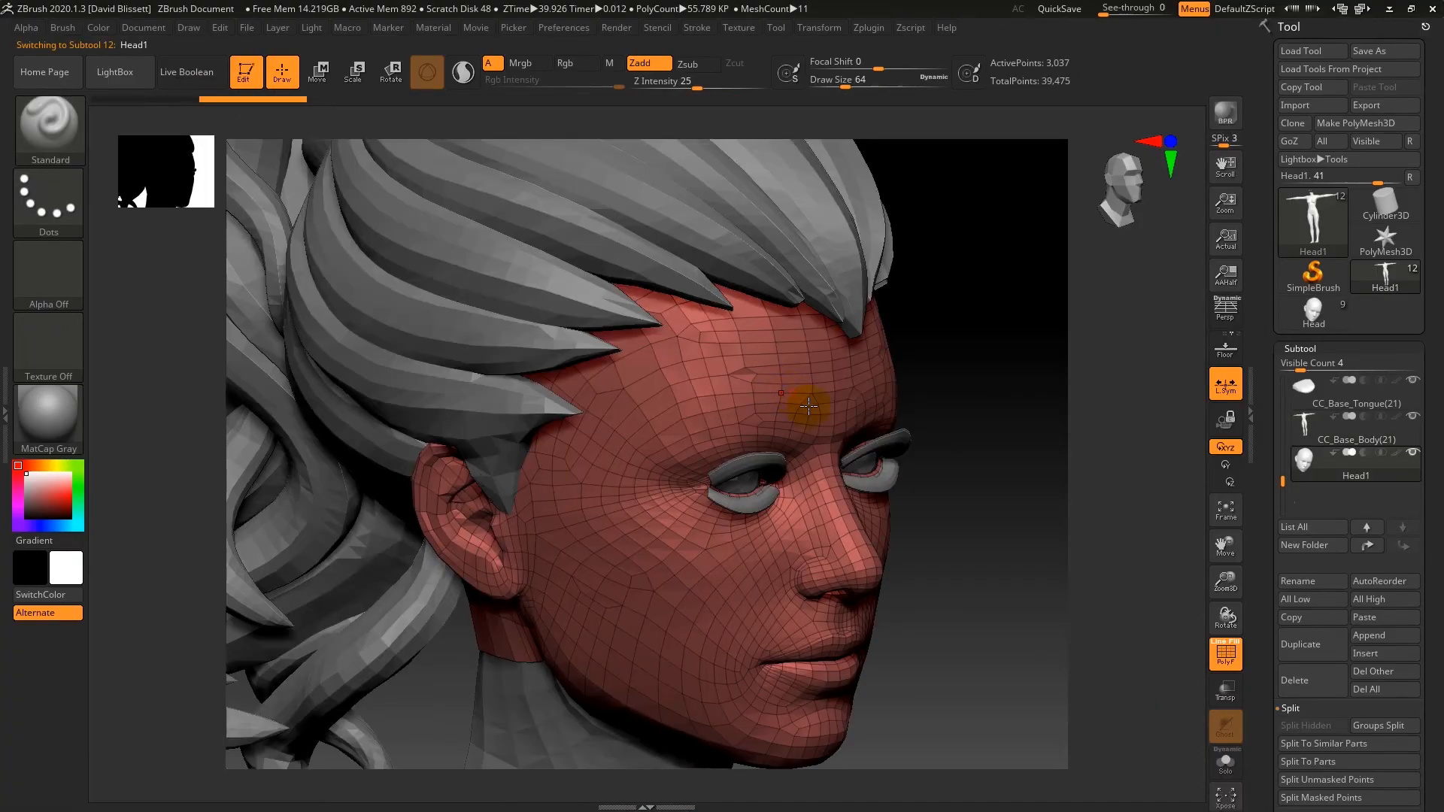
{"action": "left_click_drag", "start_coordinate": [978, 353], "coordinate": [830, 486]}
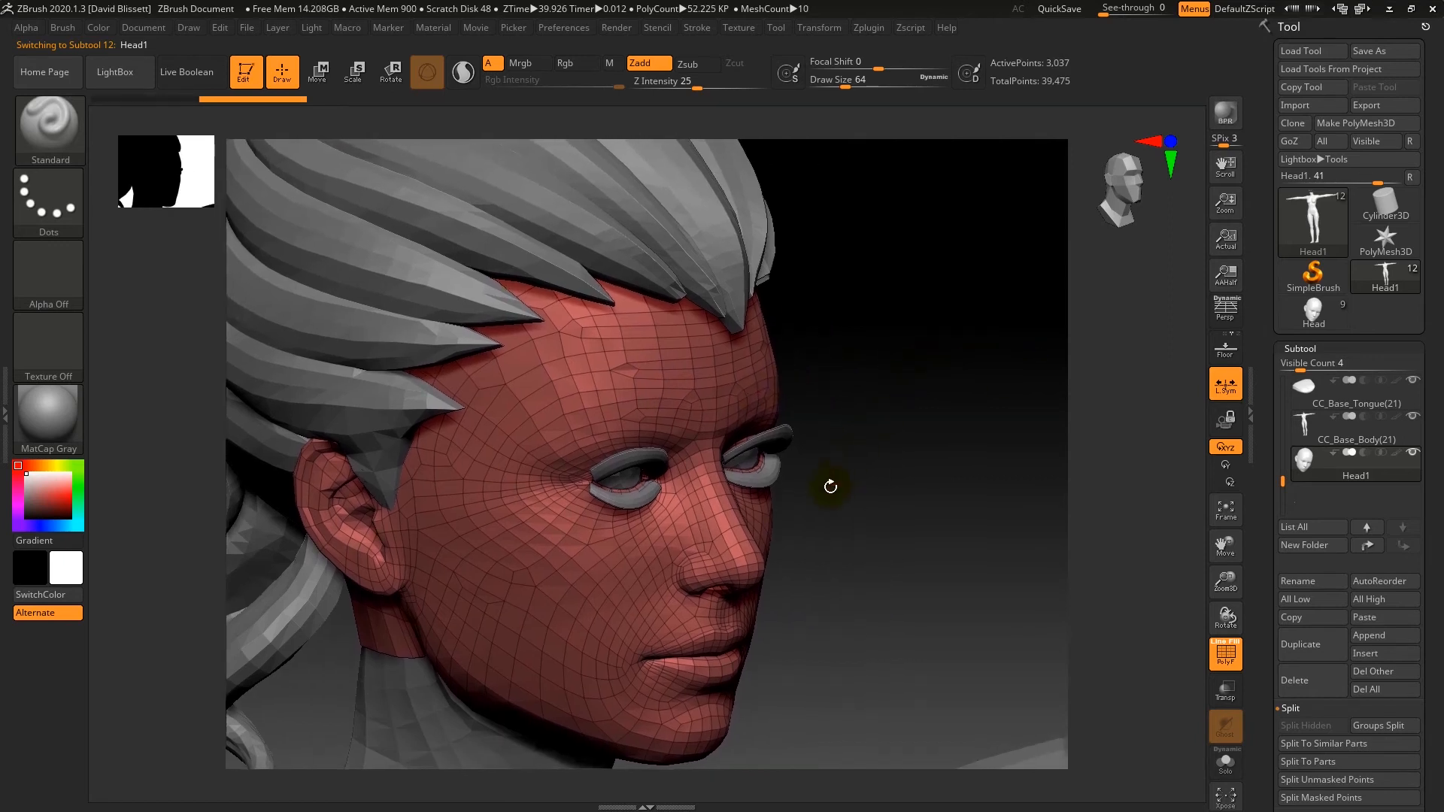
{"action": "left_click", "coordinate": [387, 701], "text": "alt"}
- Switch to Character Creator and select the separate Head item, followed by the CC3_Base Female avatar
{"action": "key", "text": "alt+Tab"}
{"action": "key", "text": "alt+Tab"}
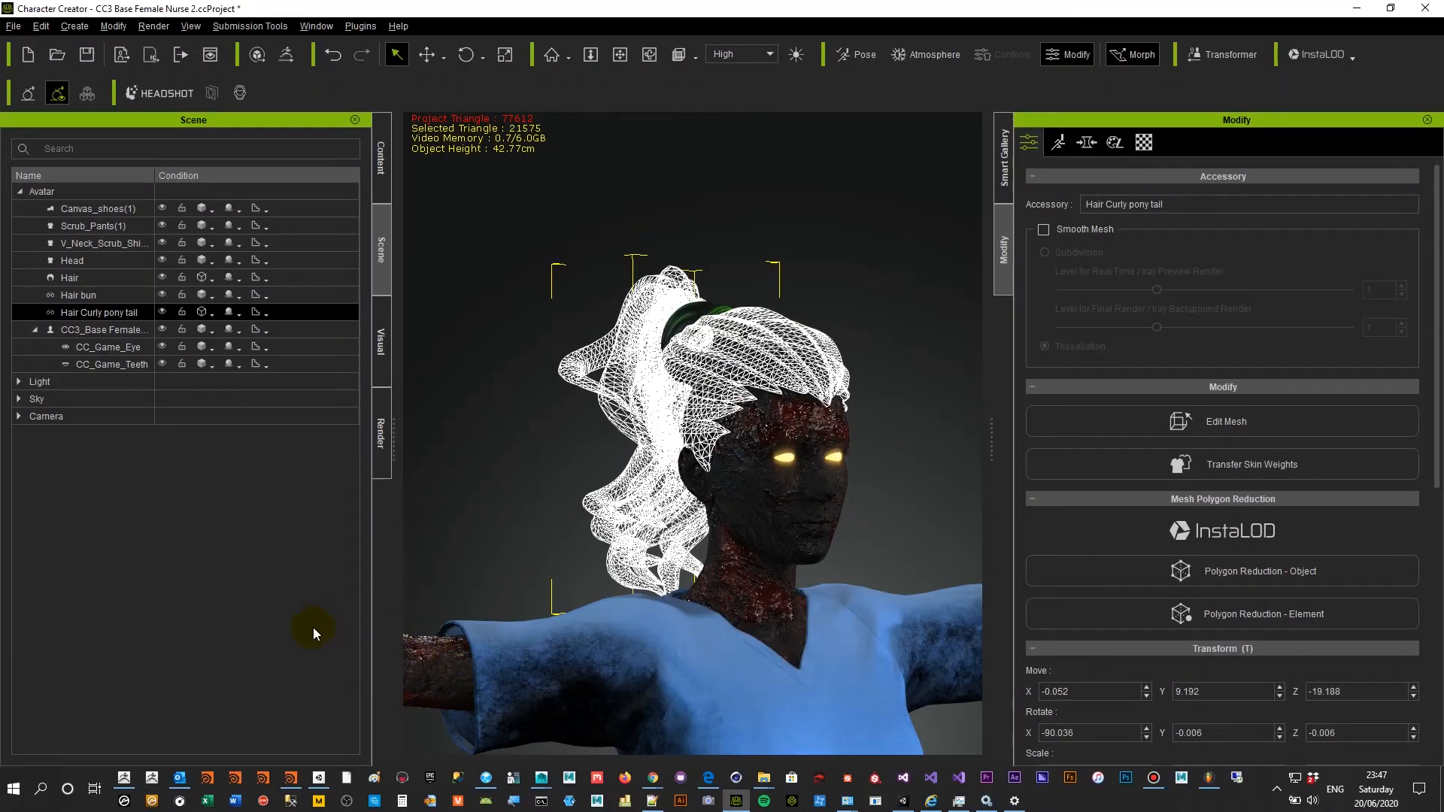
{"action": "left_click", "coordinate": [110, 263]}
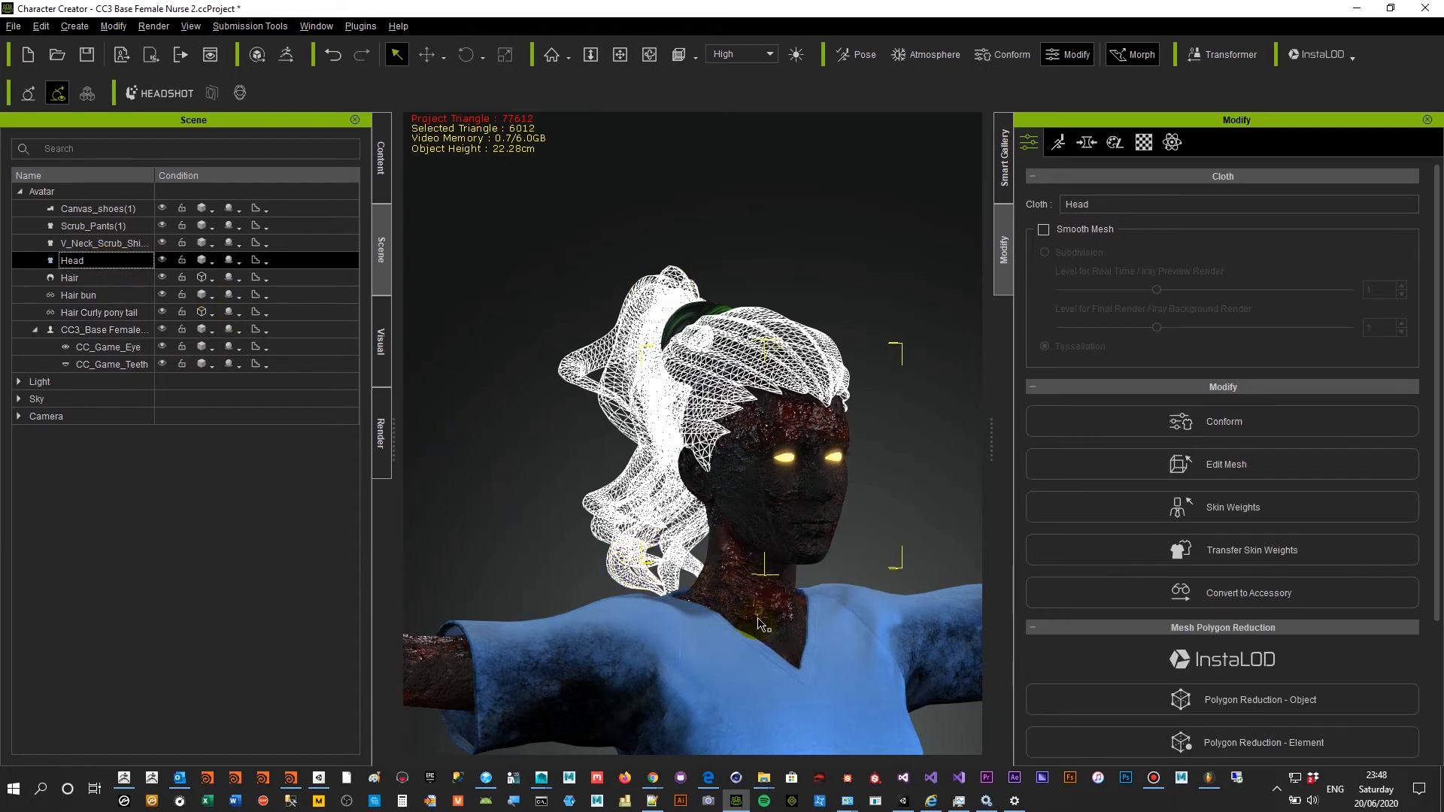
{"action": "left_click", "coordinate": [129, 331]}
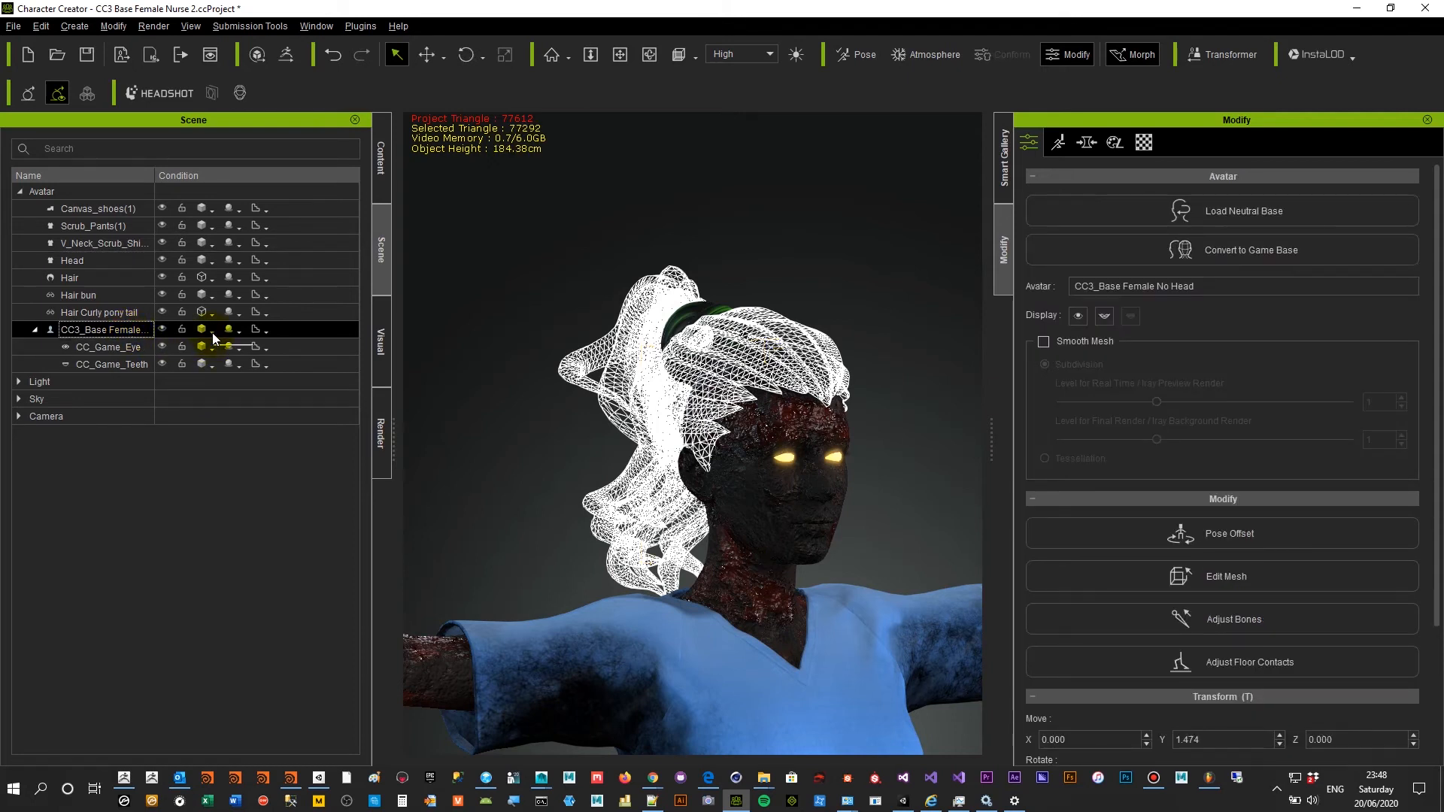
- Hide the base avatar, its shoes, and all the remaining clothing, head and hair items
{"action": "left_click", "coordinate": [163, 331]}
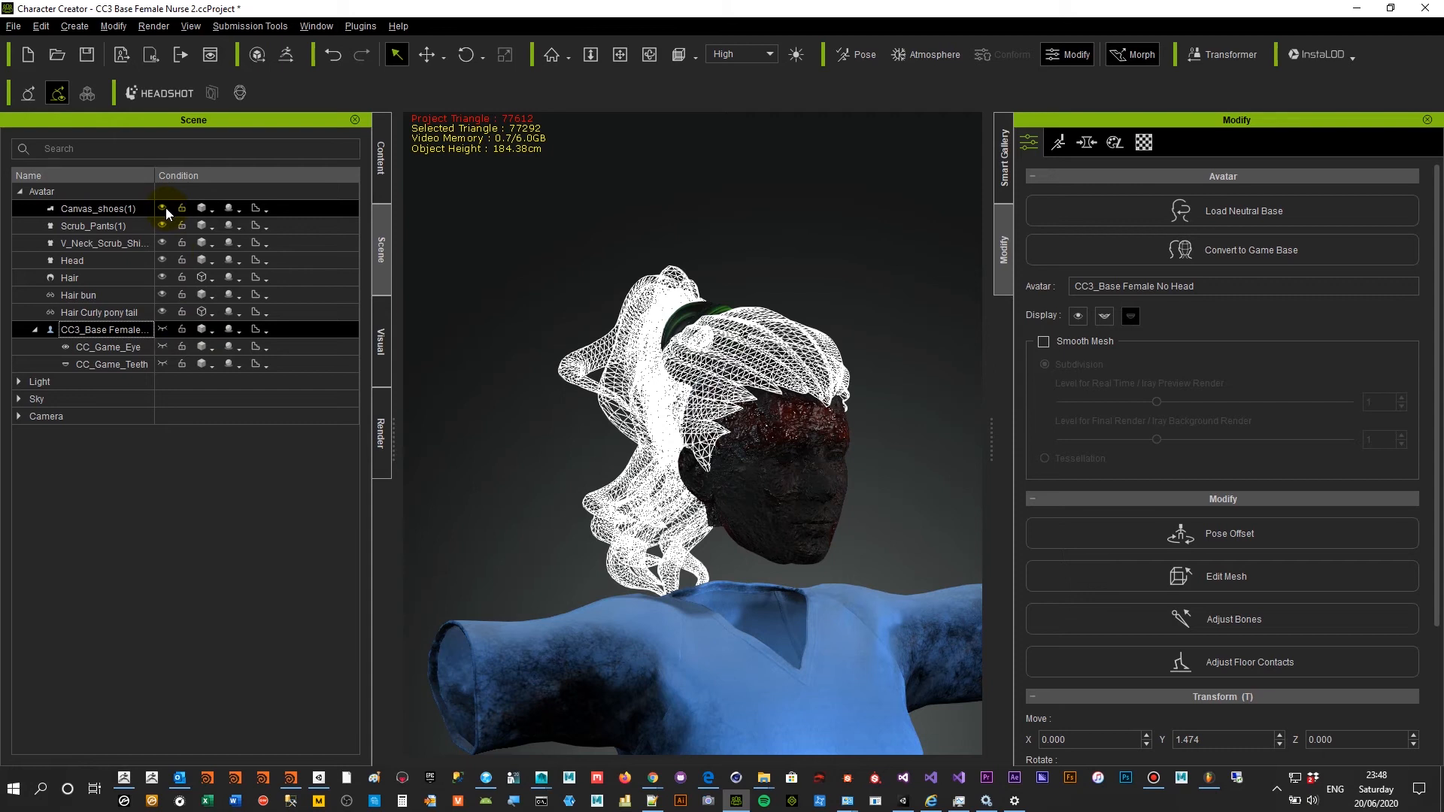
{"action": "left_click", "coordinate": [287, 364]}
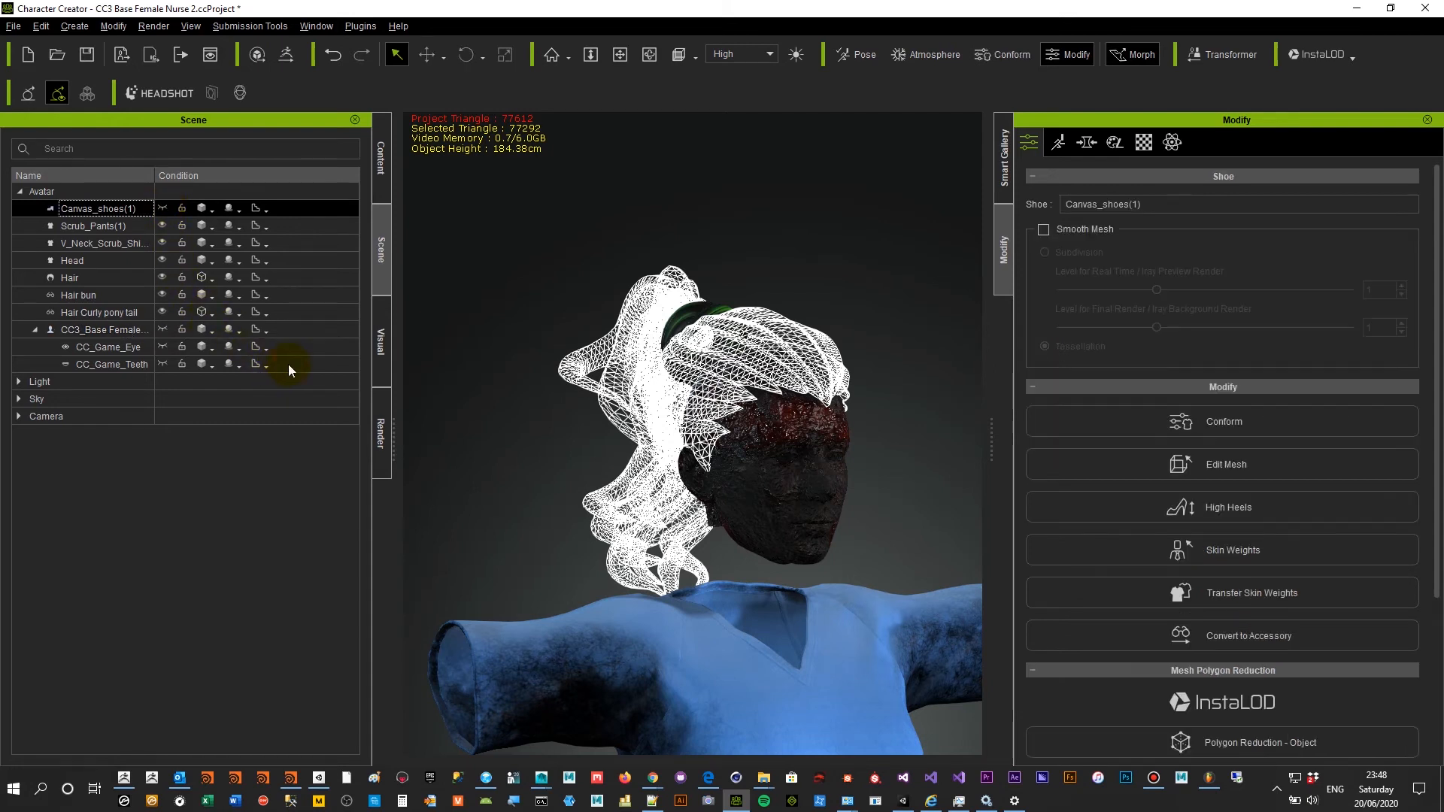
{"action": "left_click", "coordinate": [295, 213], "text": "shift"}
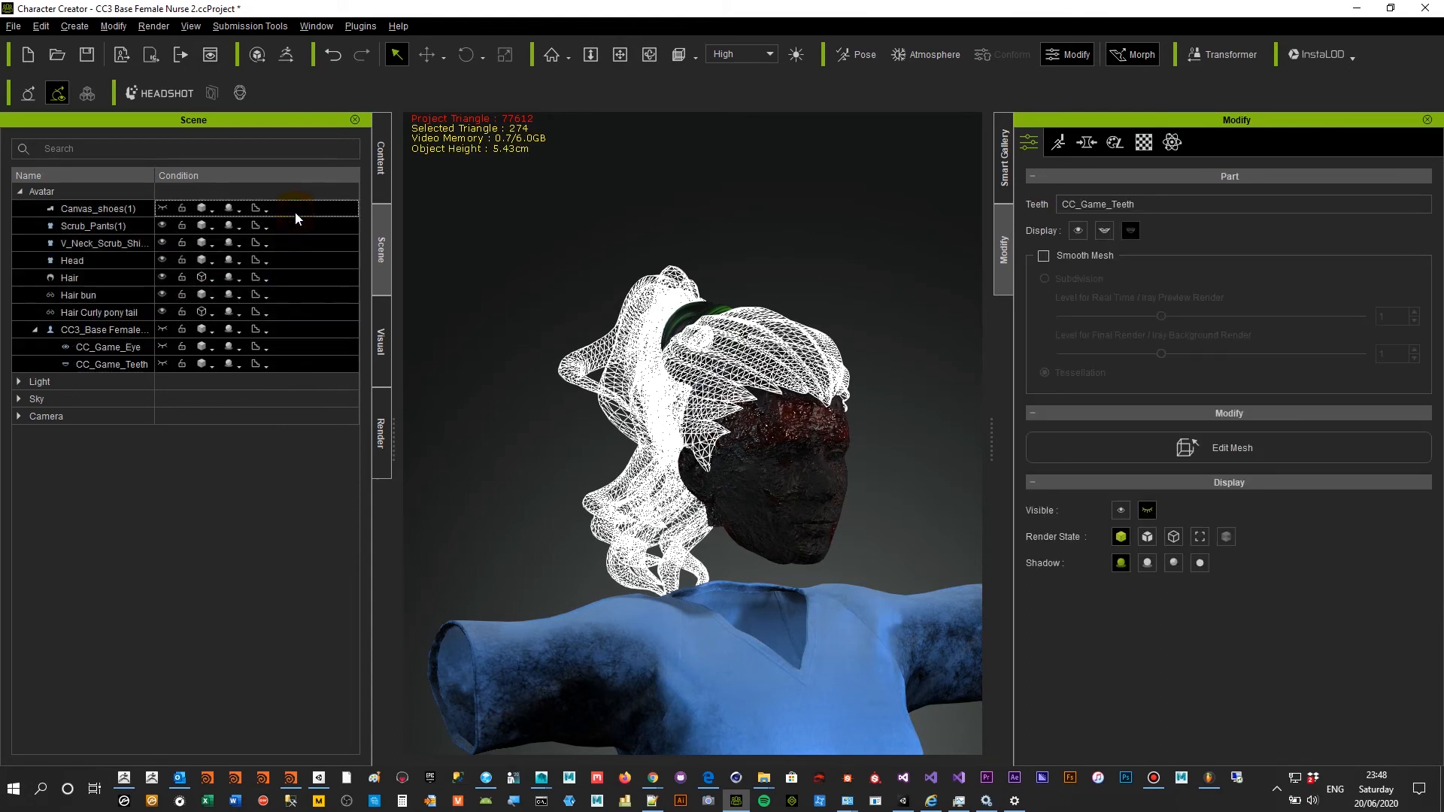
{"action": "left_click", "coordinate": [165, 234]}
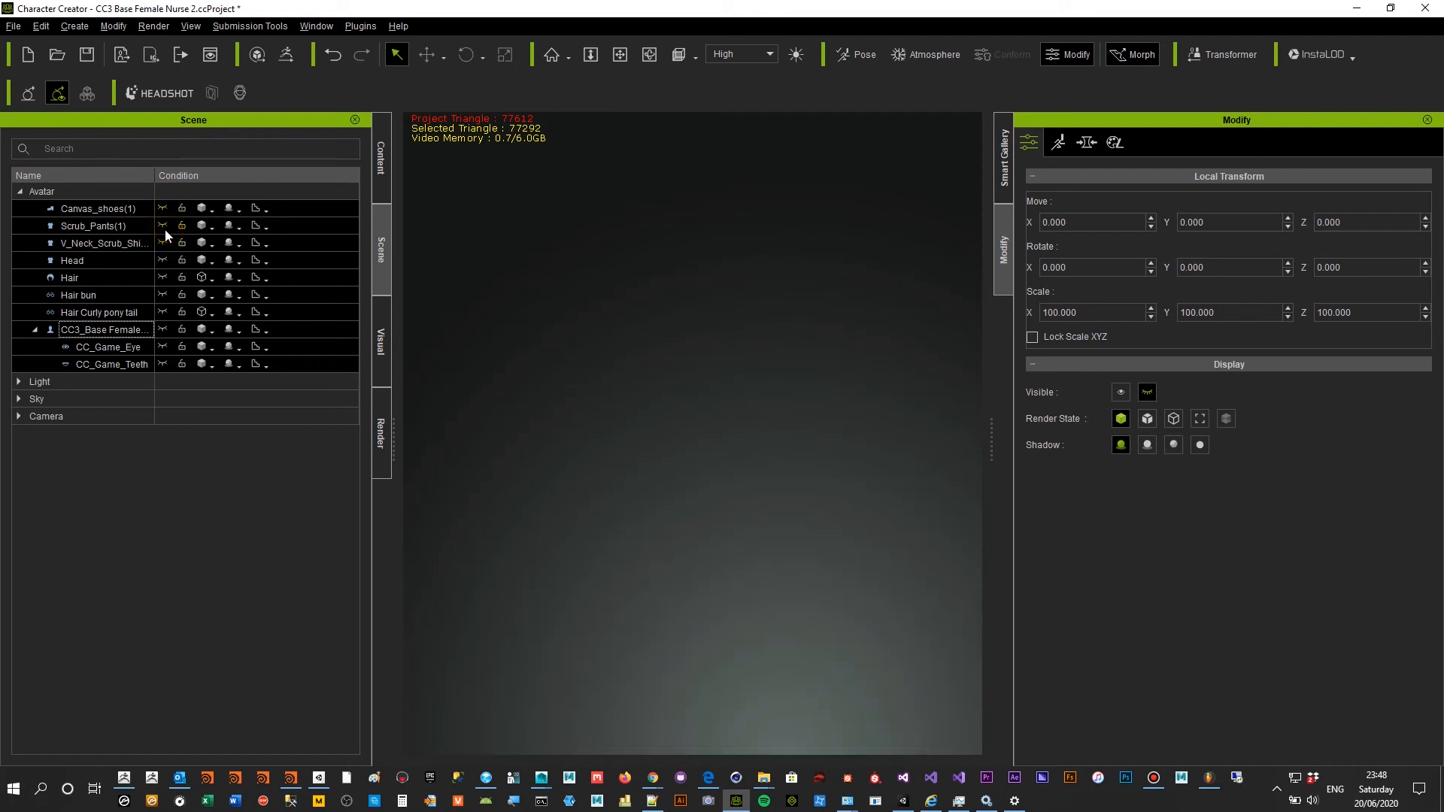
- Show only the CC3_Base Female avatar with its eyes and teeth, and view the headless body
{"action": "left_click", "coordinate": [156, 335]}
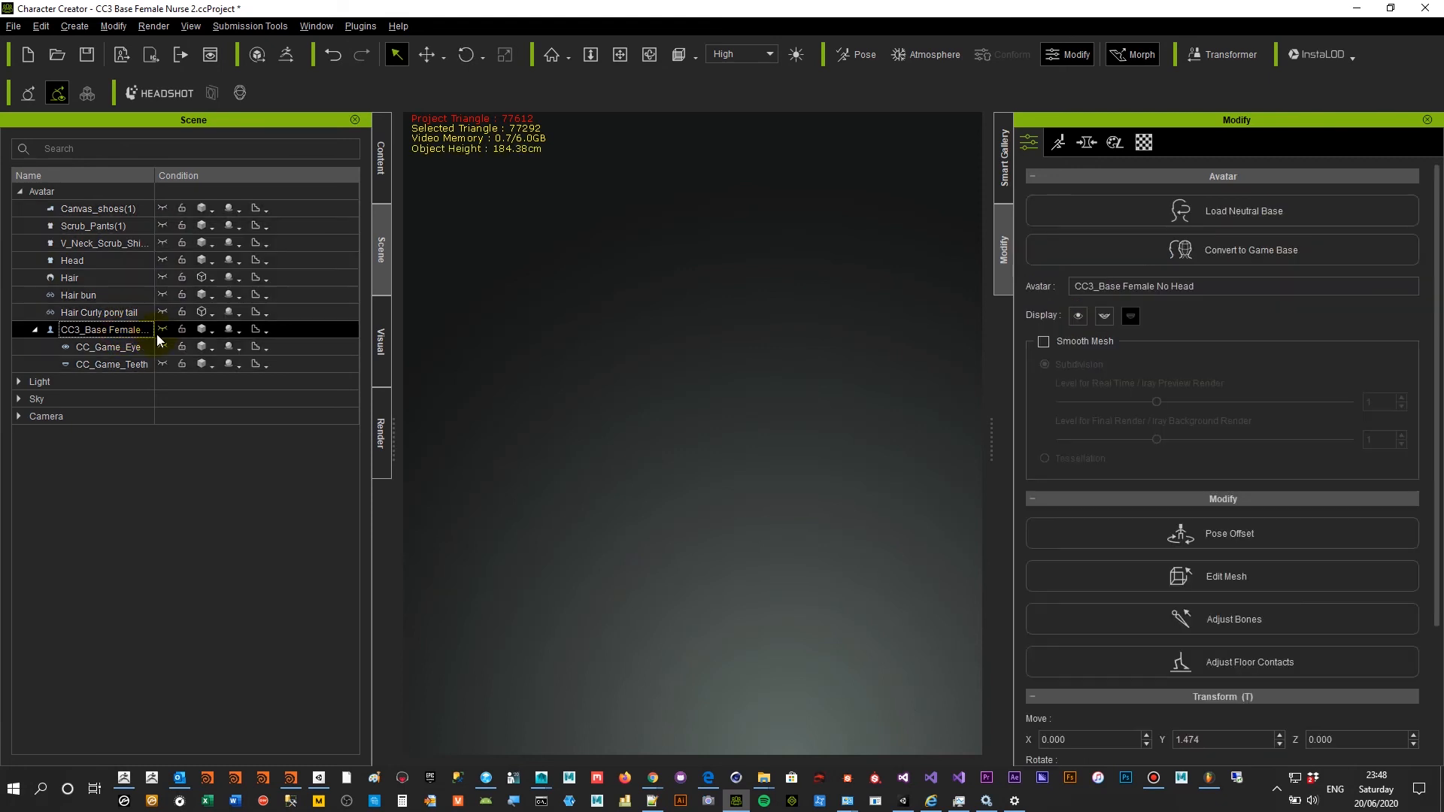
{"action": "left_click", "coordinate": [164, 331]}
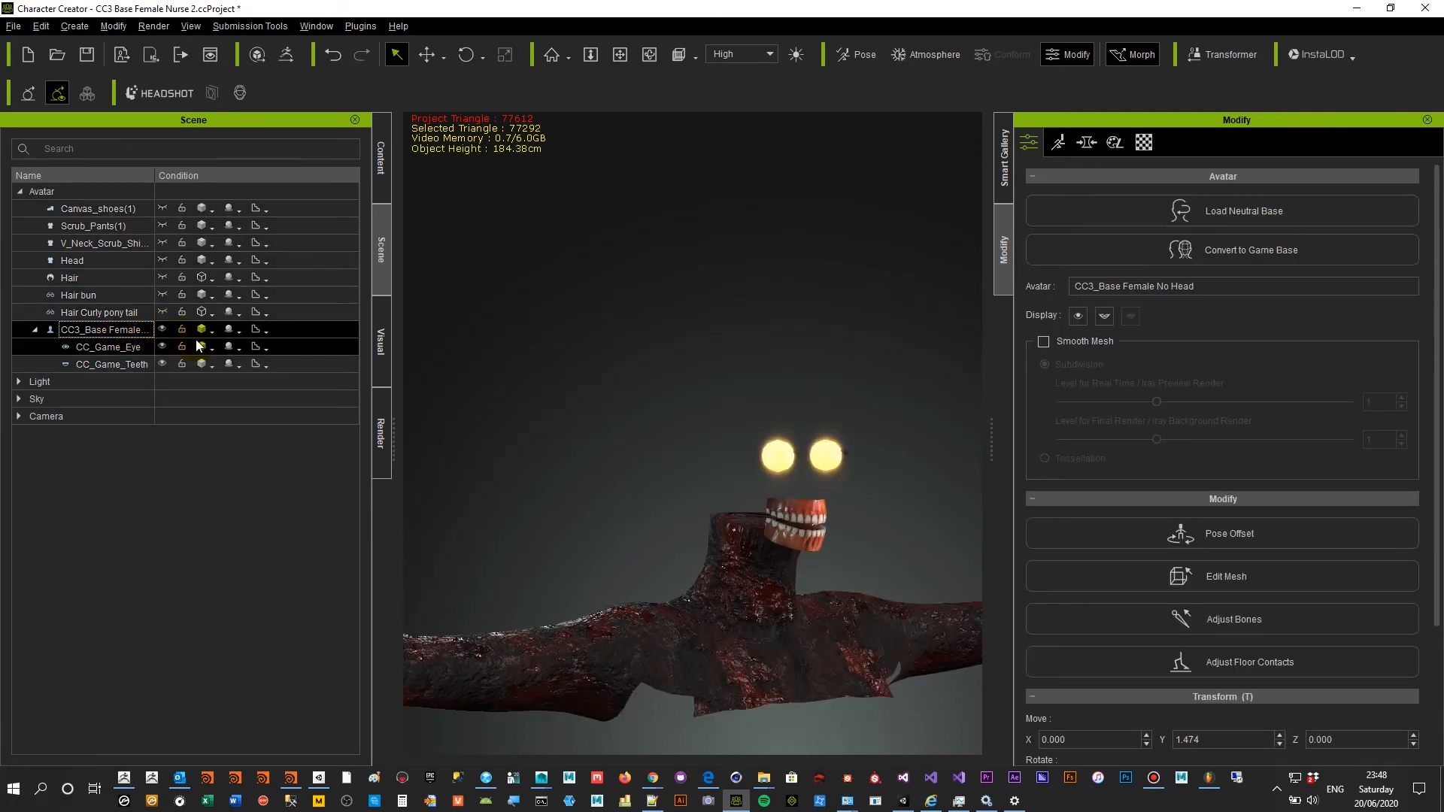
{"action": "left_click_drag", "start_coordinate": [581, 428], "coordinate": [594, 486], "text": "alt"}
{"action": "right_click_drag", "start_coordinate": [597, 483], "coordinate": [622, 358], "text": "alt"}
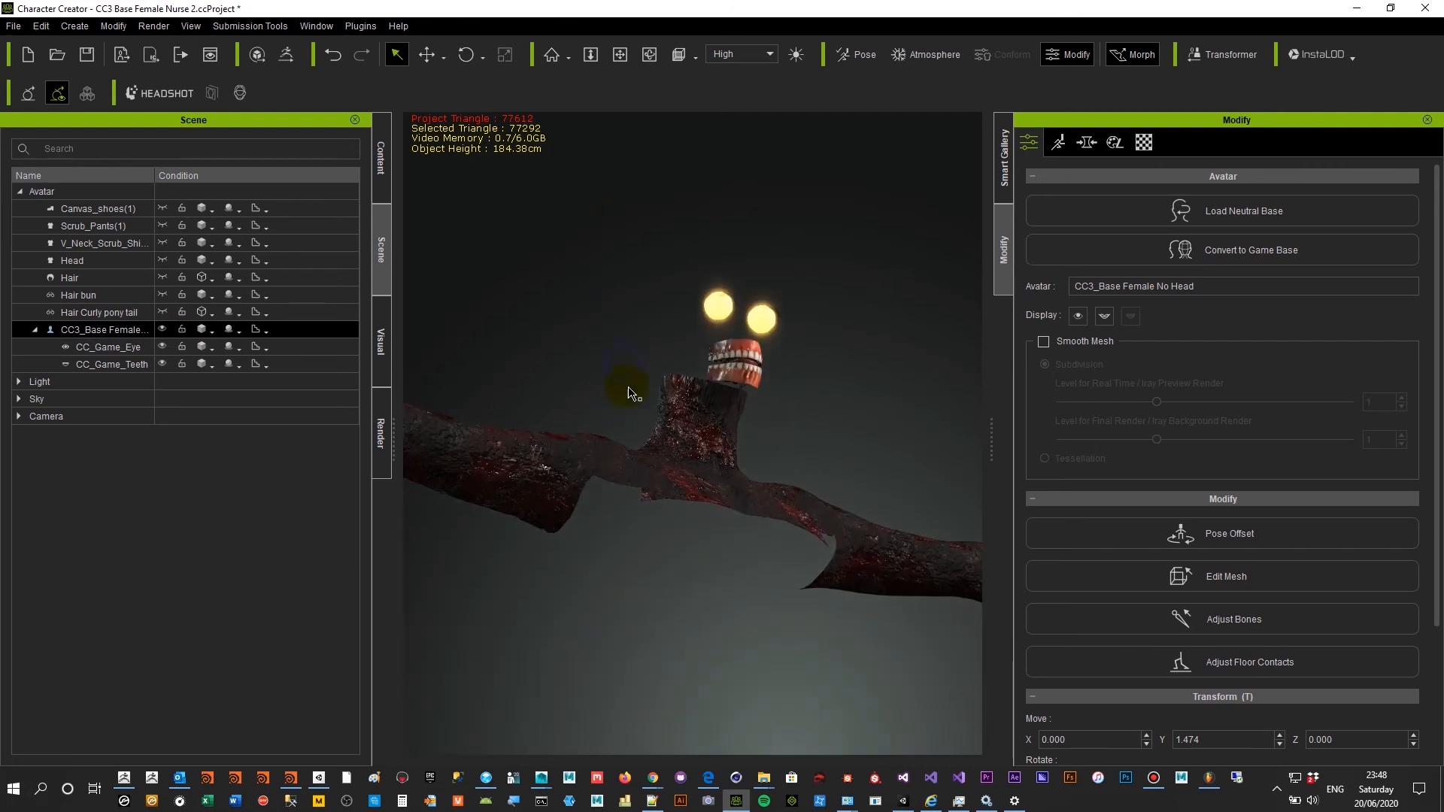
- Select CC_Game_Eye, frame the eyes, and inspect them together with the teeth and the open neck
{"action": "left_click", "coordinate": [125, 347]}
{"action": "key", "text": "Home"}
{"action": "right_click_drag", "start_coordinate": [658, 431], "coordinate": [616, 630]}
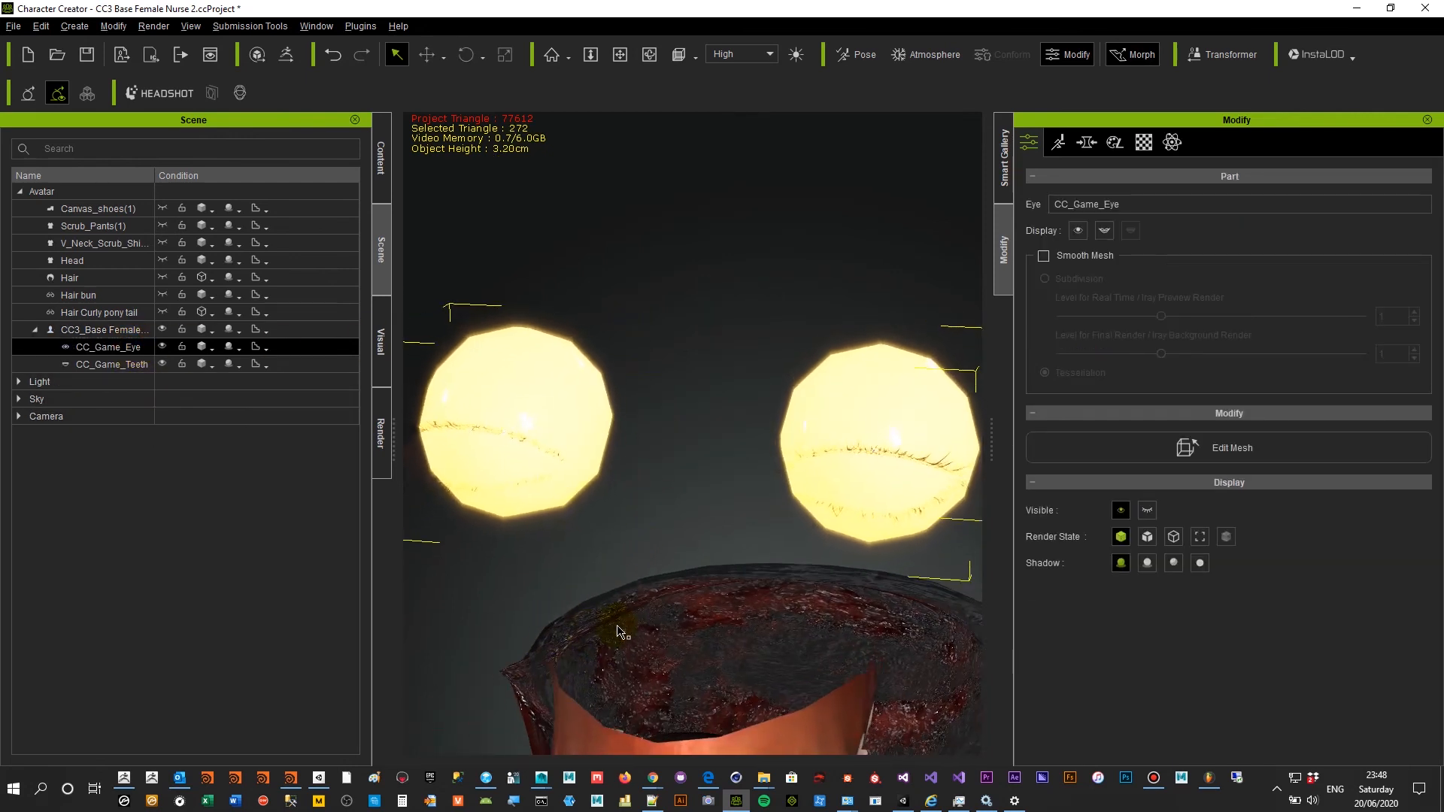
{"action": "key", "text": "Home"}
{"action": "right_click_drag", "start_coordinate": [880, 553], "coordinate": [913, 524]}
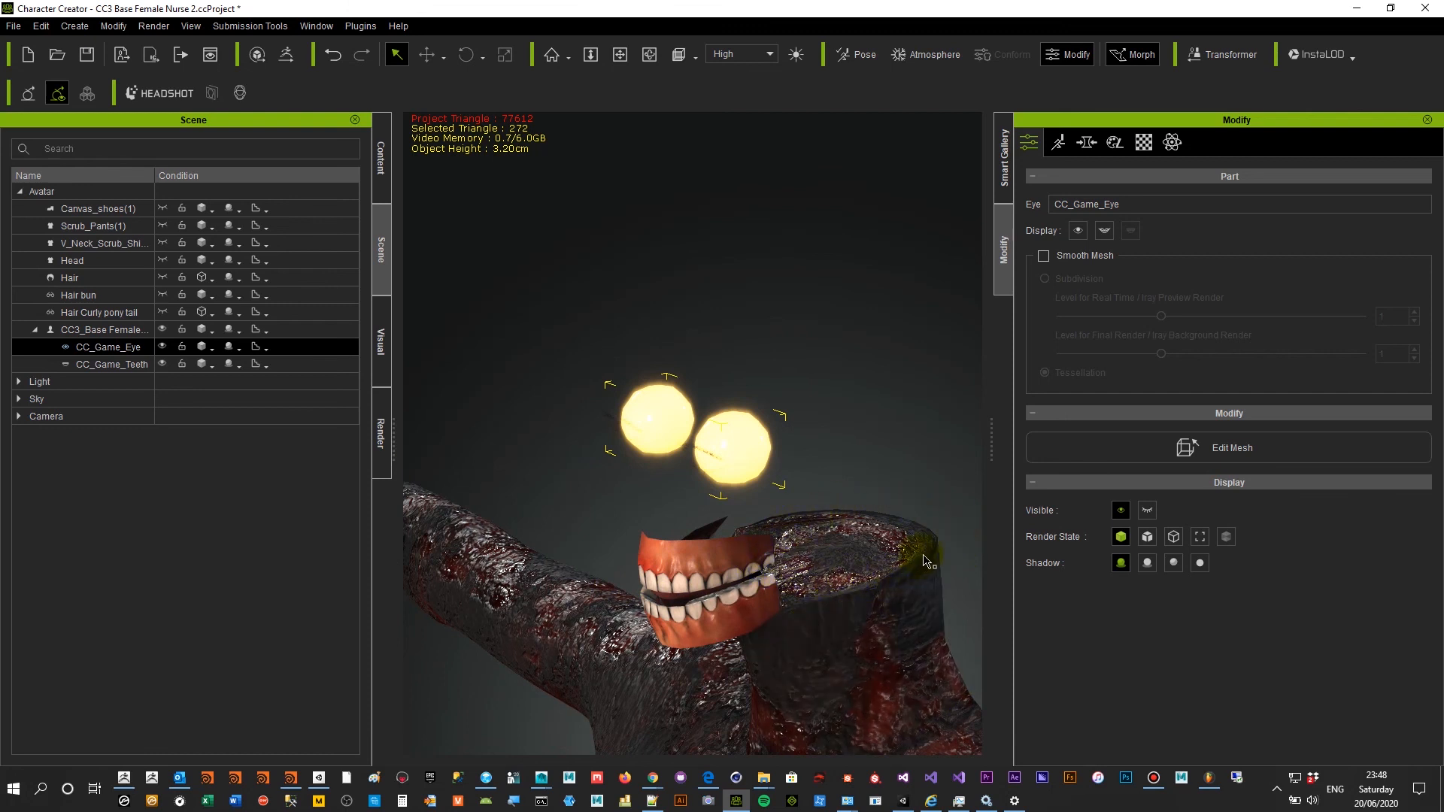
{"action": "right_click_drag", "start_coordinate": [954, 525], "coordinate": [960, 571]}
{"action": "middle_click_drag", "start_coordinate": [959, 544], "coordinate": [945, 407]}
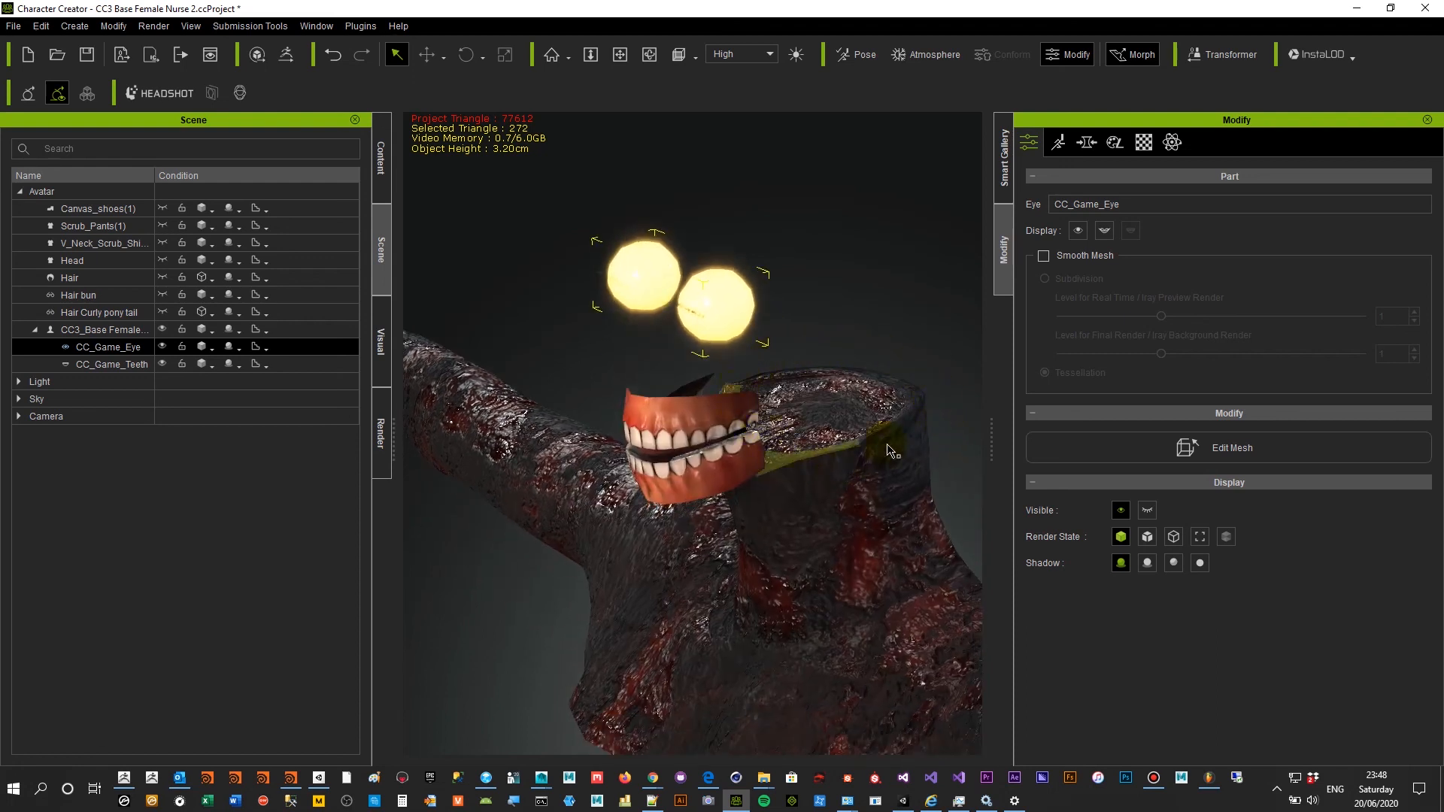